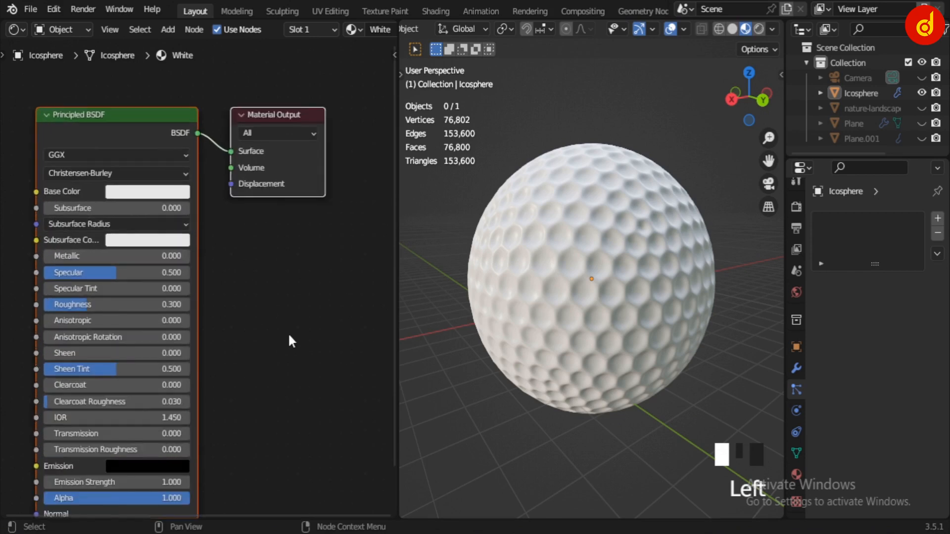
- Examine the Principled BSDF settings of the golf ball's White material in the shader nodes
click(288, 335)
scroll(286, 337, down, 4)
middle_drag(286, 337, 301, 310)
scroll(316, 244, up, 5)
middle_drag(315, 242, 314, 368)
middle_drag(309, 484, 316, 263)
scroll(312, 257, down, 3)
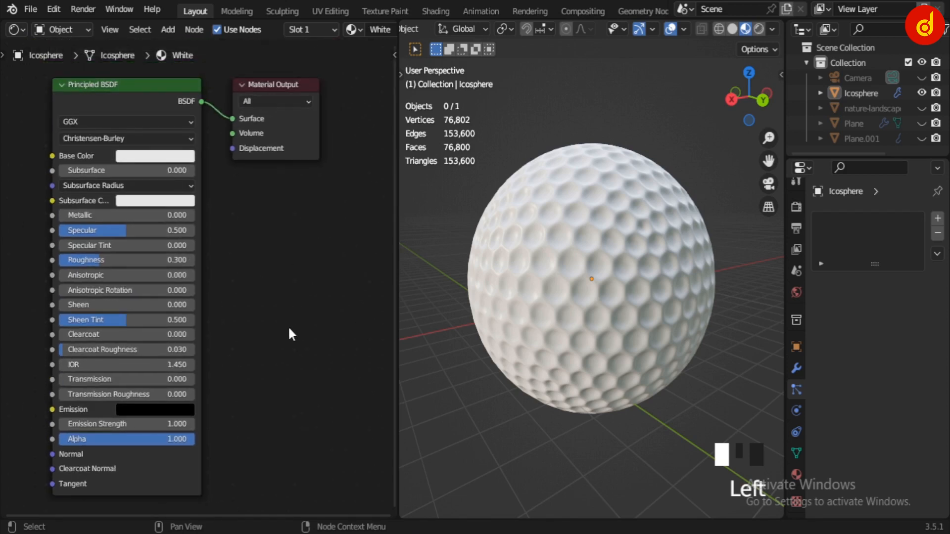
scroll(288, 326, down, 3)
middle_drag(240, 325, 252, 389)
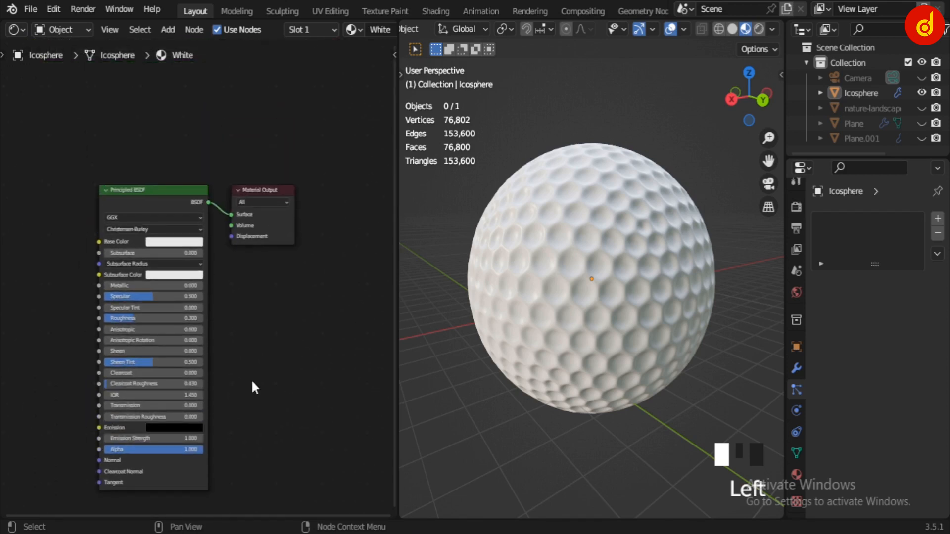
- Set the viewport to solid shading and unhide the ground plane Plane.001
scroll(589, 346, down, 3)
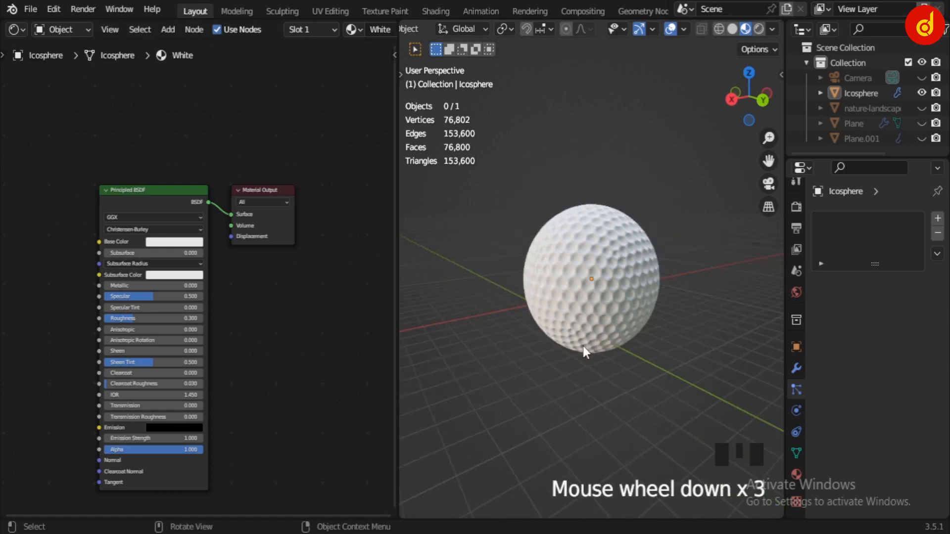
scroll(581, 347, down, 4)
click(732, 29)
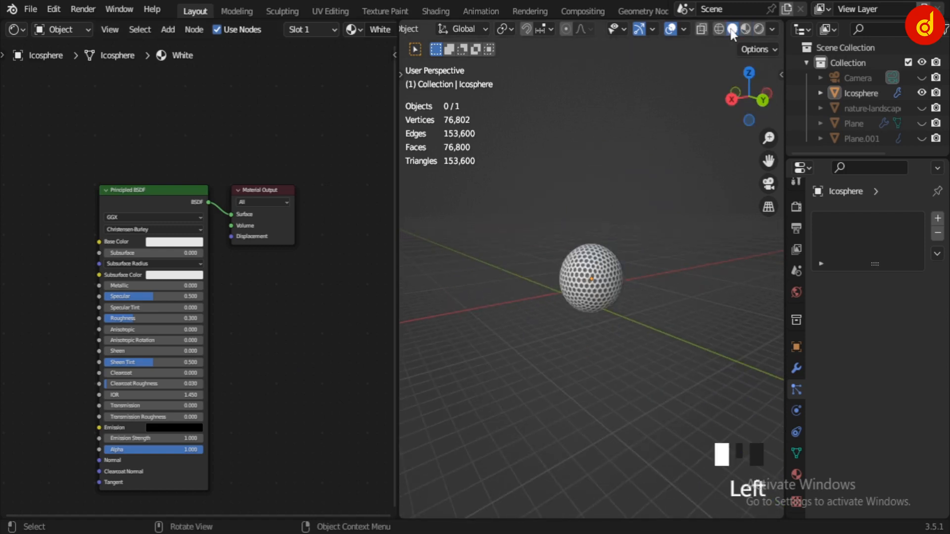
click(921, 138)
scroll(703, 280, down, 3)
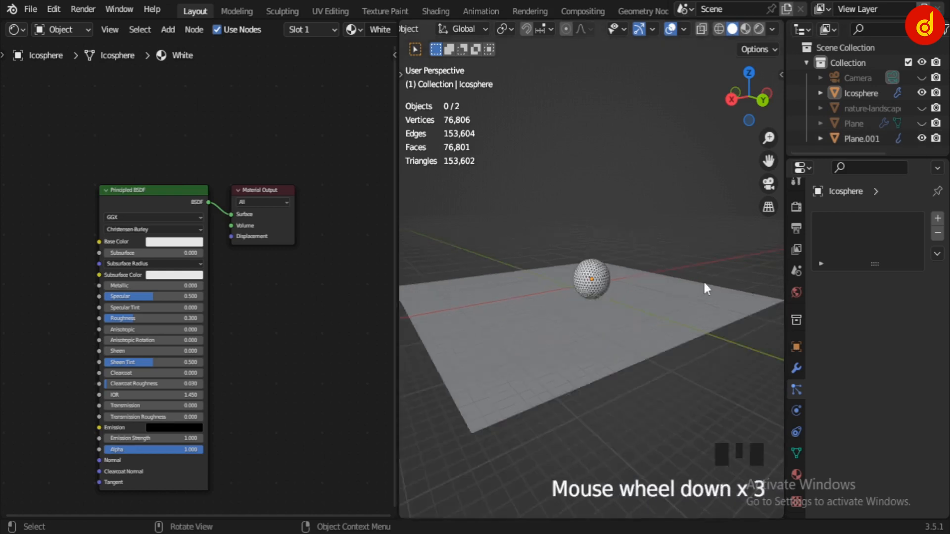
- Select the ground plane and display the viewport in Material Preview shading
middle_drag(702, 280, 611, 345)
click(612, 346)
middle_drag(633, 392, 608, 435)
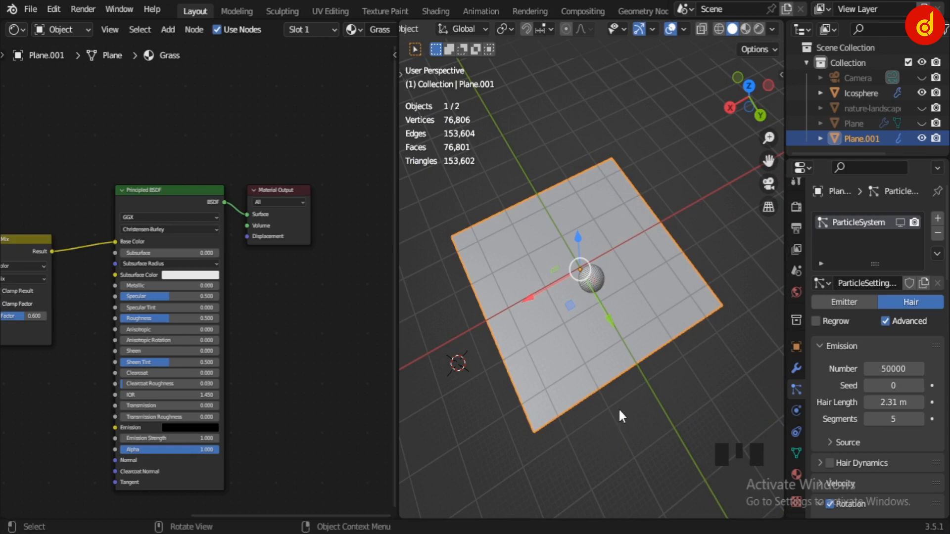
middle_drag(621, 398, 590, 337)
scroll(247, 287, down, 2)
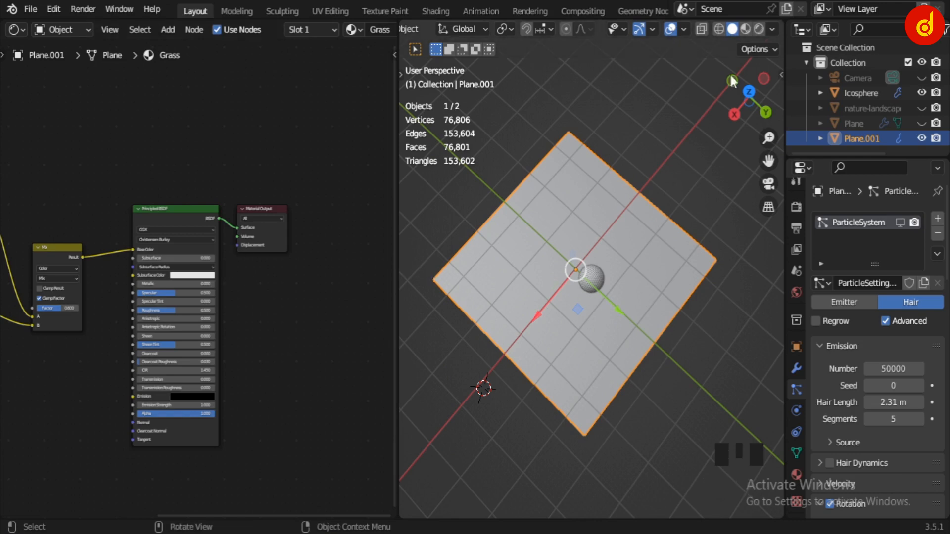
click(745, 28)
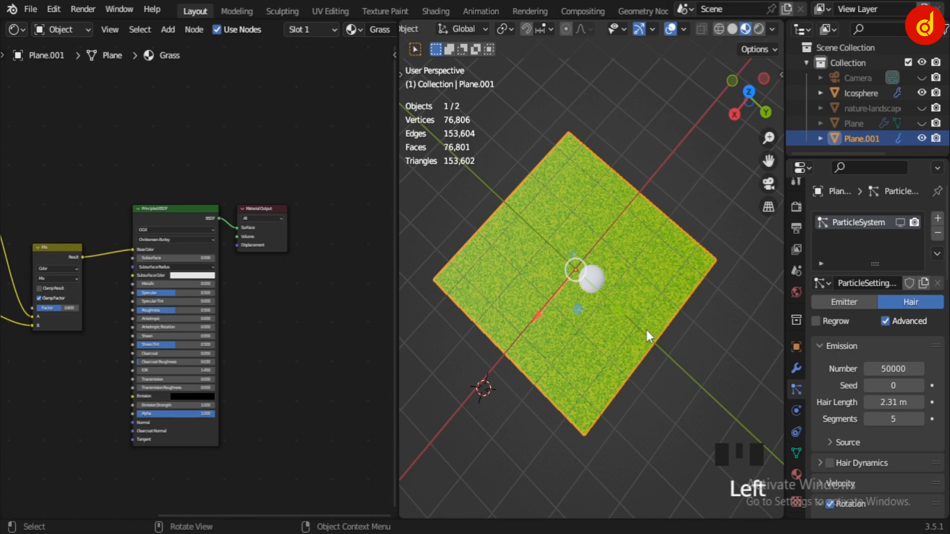
scroll(646, 331, up, 3)
middle_drag(671, 370, 673, 302)
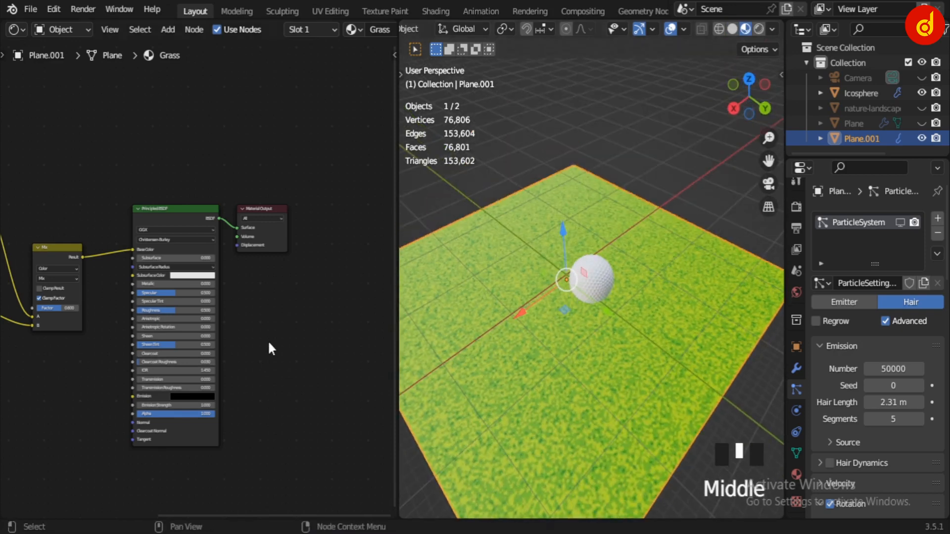
- Examine the Grass material's node network, from the two Noise Textures and ColorRamps through to the Principled BSDF
scroll(269, 341, up, 6)
scroll(276, 333, down, 3)
middle_drag(276, 333, 307, 322)
scroll(184, 256, up, 3)
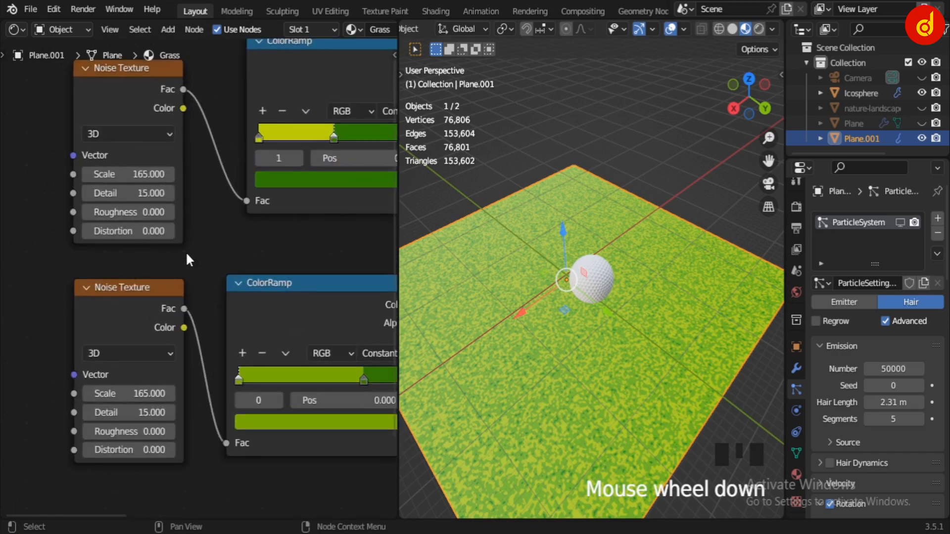
middle_drag(186, 255, 175, 280)
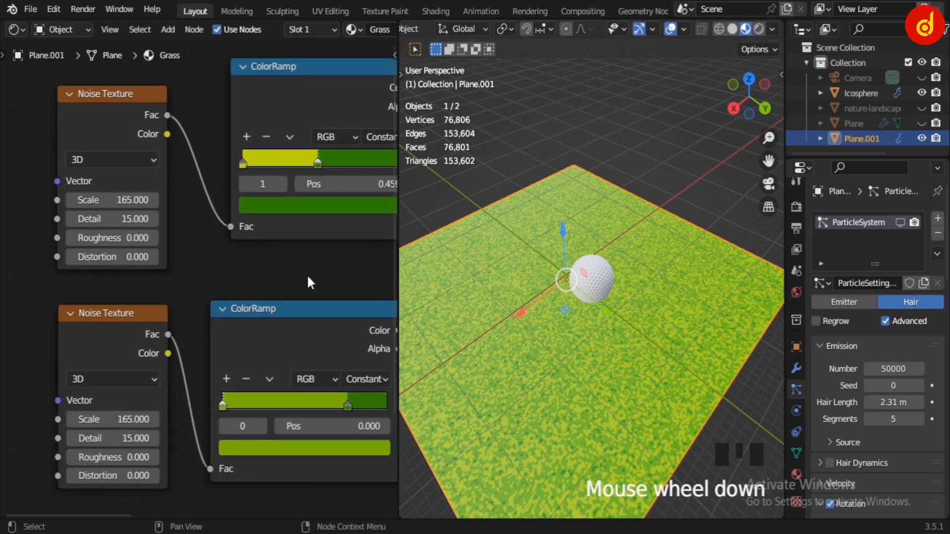
middle_drag(307, 277, 372, 326)
scroll(330, 396, down, 3)
middle_drag(291, 411, 297, 322)
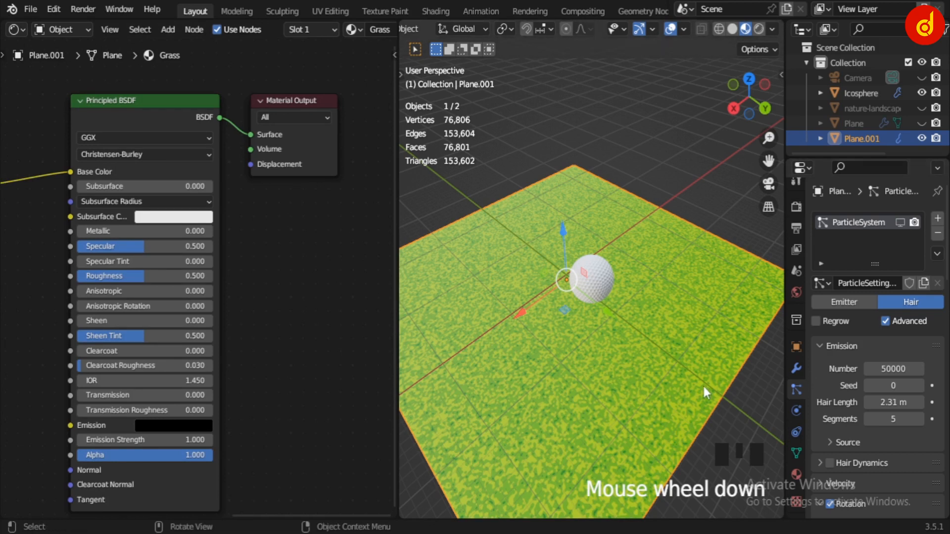
- Deselect the ground plane and return the viewport to solid shading
scroll(702, 384, down, 1)
click(673, 406)
middle_drag(670, 405, 690, 298)
scroll(632, 315, up, 4)
scroll(649, 363, down, 5)
scroll(719, 302, up, 2)
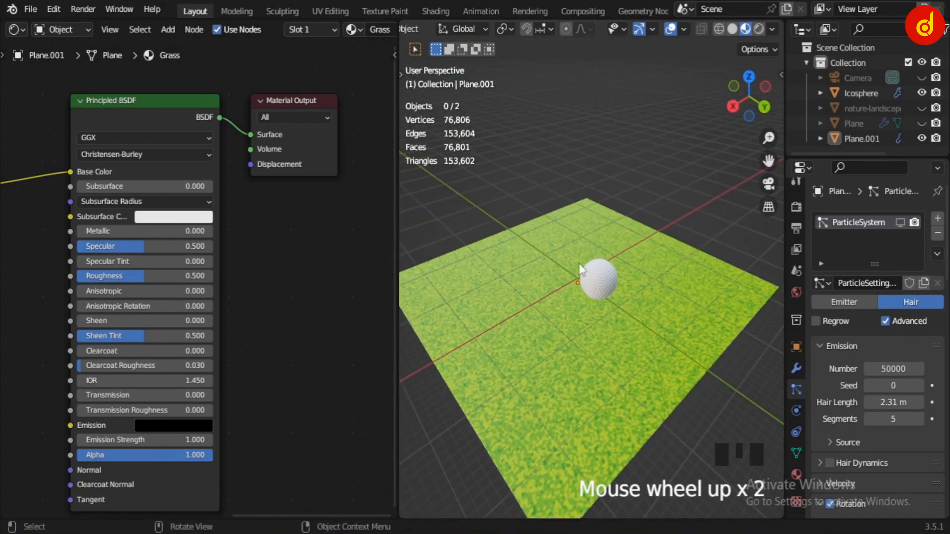
scroll(229, 297, down, 3)
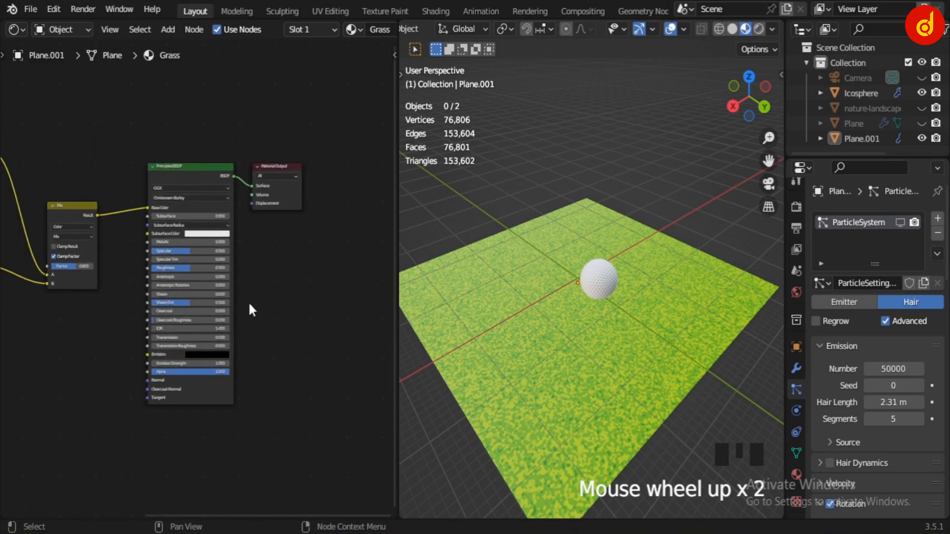
click(732, 29)
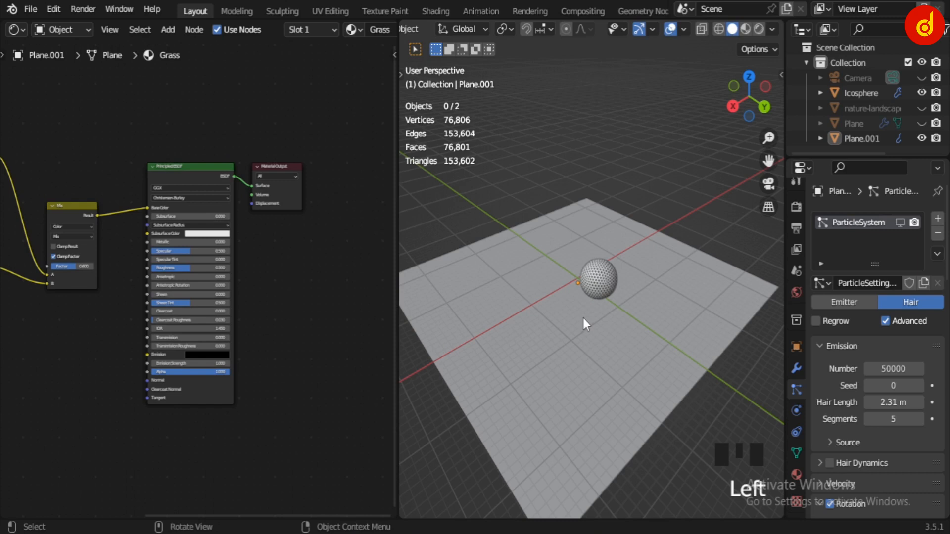
- Change the Shader Editor area to a 3D Viewport with the plane and ball in view
click(16, 32)
click(34, 60)
scroll(216, 297, down, 2)
middle_drag(215, 297, 245, 334)
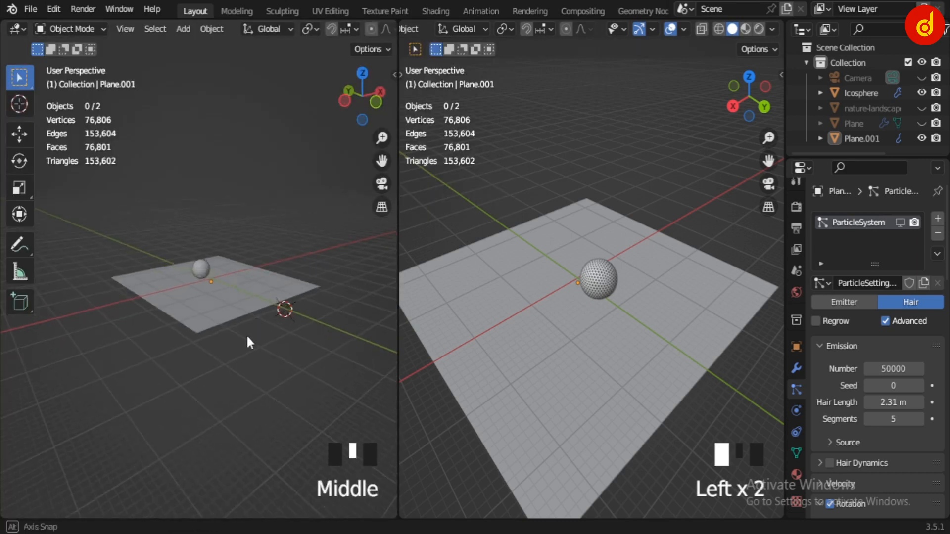
scroll(250, 341, up, 2)
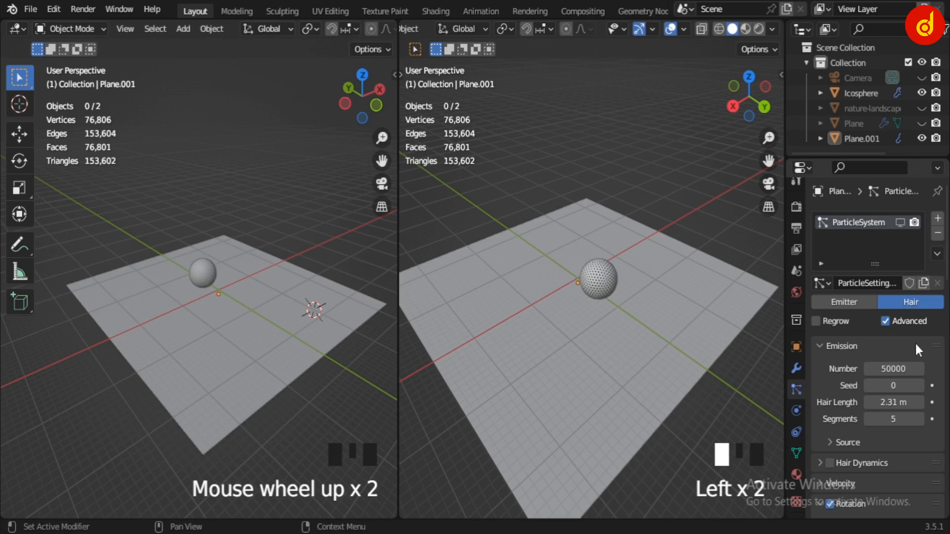
- Enable viewport display of Plane.001's hair particle system and review its emission, rotation, render and display settings
click(901, 223)
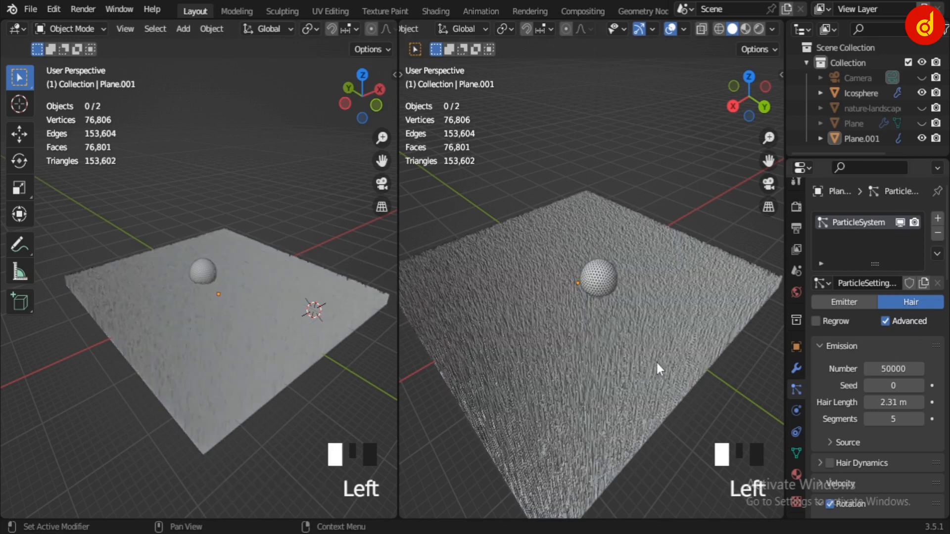
middle_drag(638, 368, 703, 360)
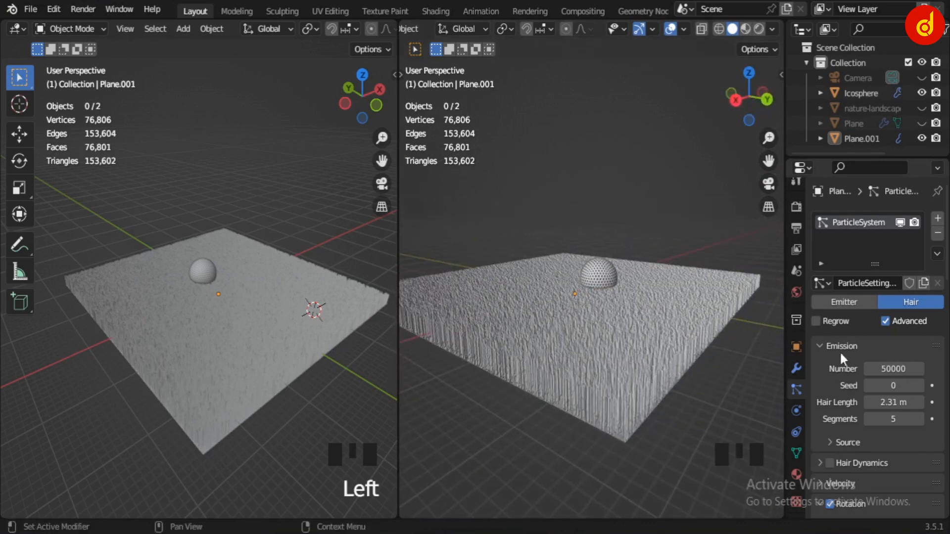
scroll(921, 340, down, 2)
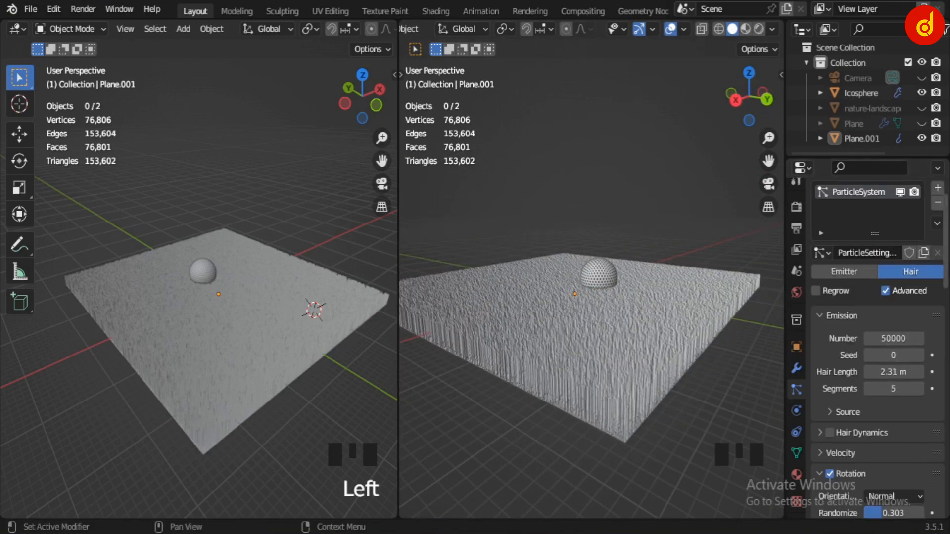
scroll(878, 346, down, 15)
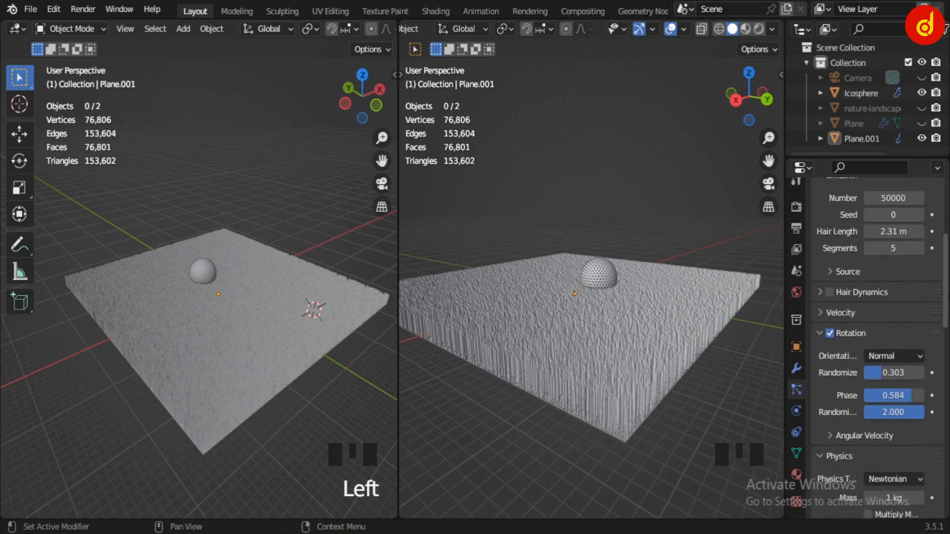
scroll(878, 347, down, 20)
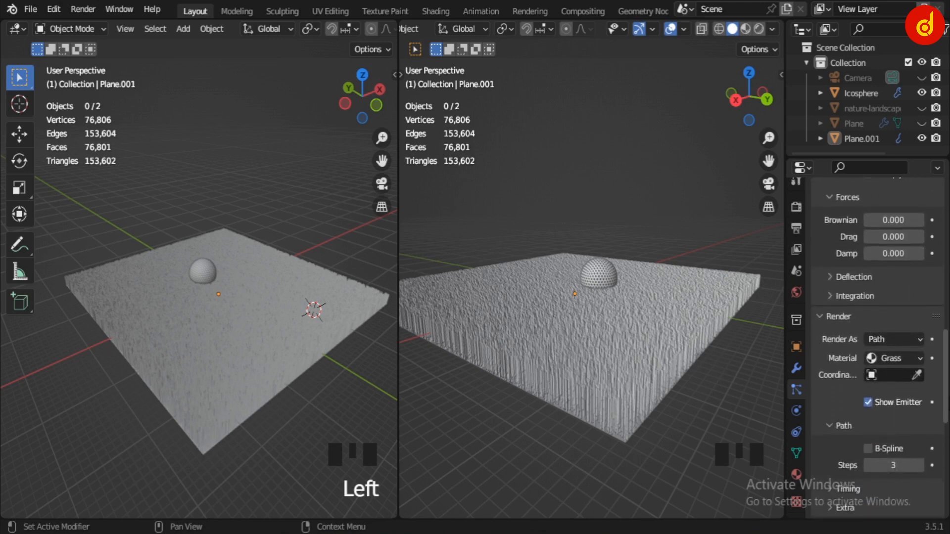
scroll(878, 347, down, 12)
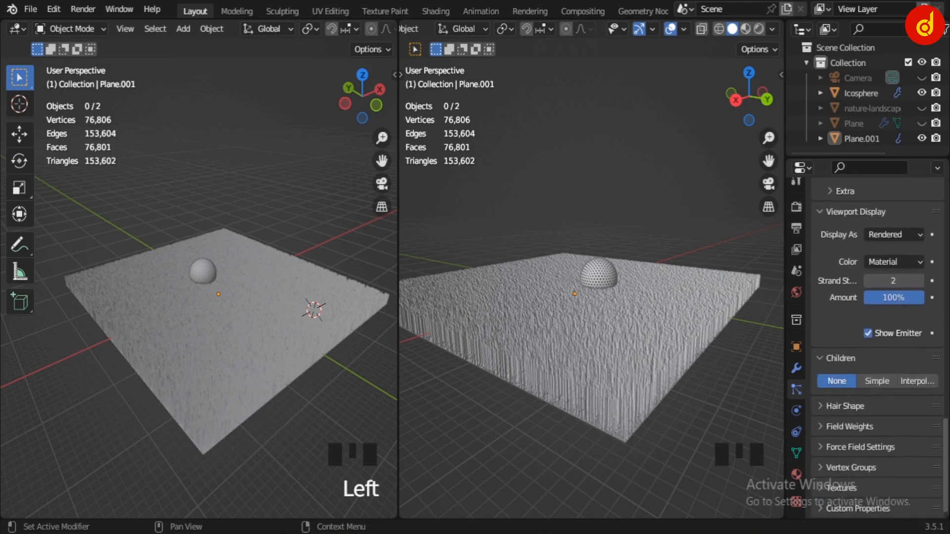
scroll(878, 346, up, 20)
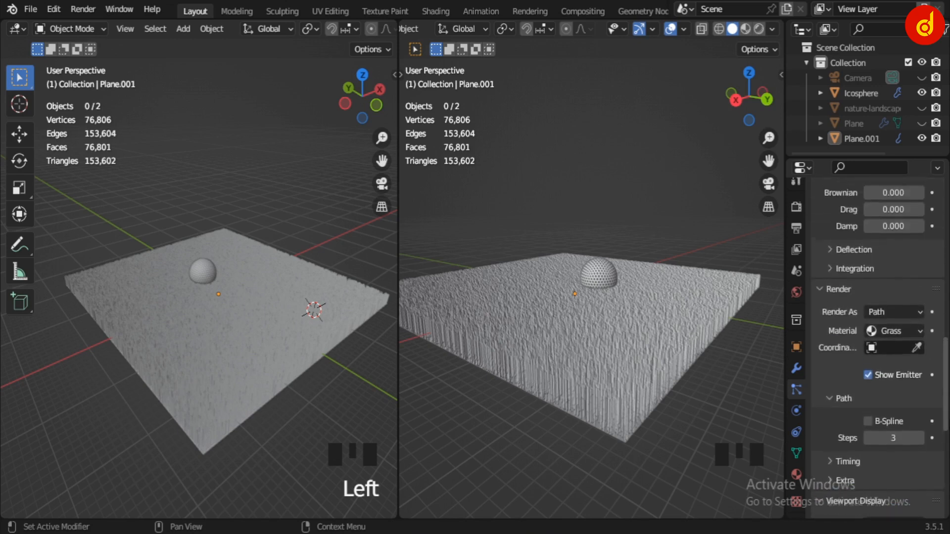
scroll(878, 346, down, 1)
- Unhide and select the grass blade object Plane, frame it in the viewport and look at it from above
scroll(530, 328, down, 3)
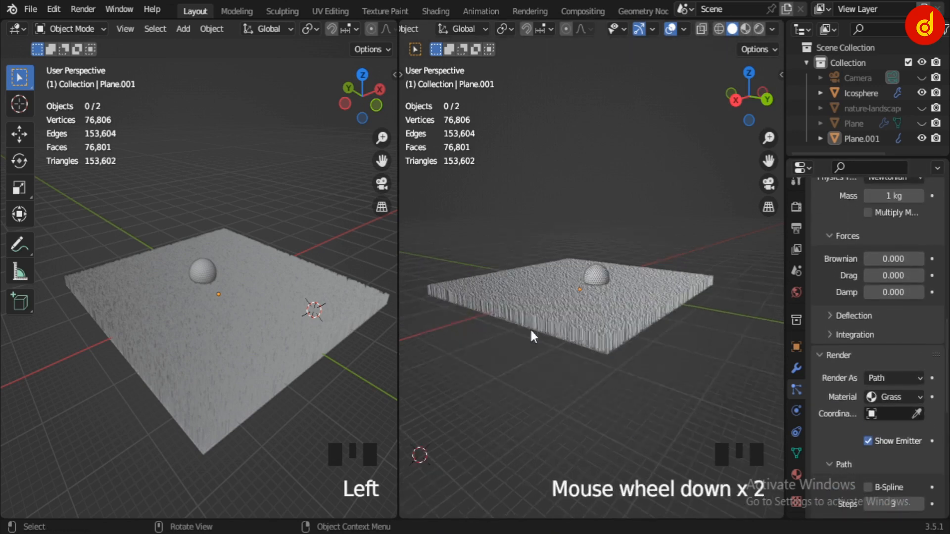
click(921, 123)
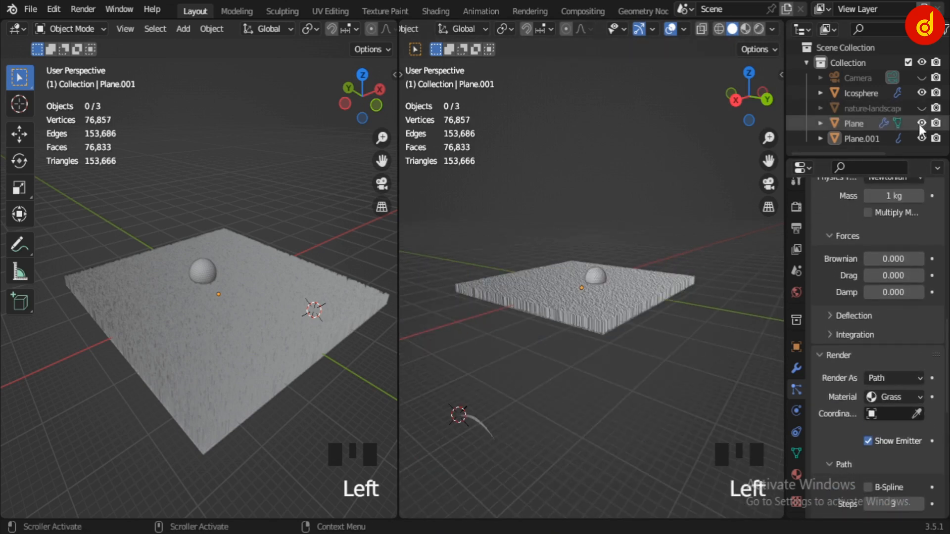
click(861, 125)
key(KP_Decimal)
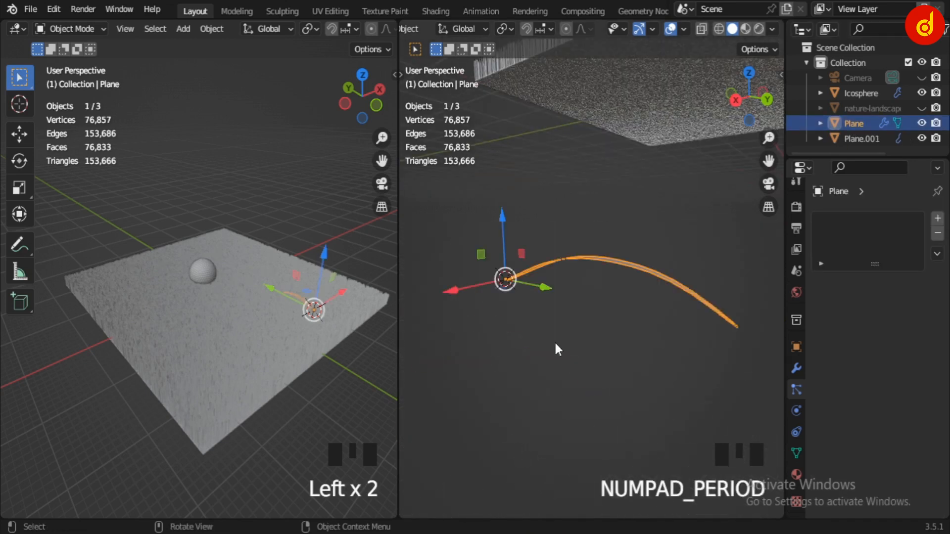
middle_drag(557, 349, 617, 403)
scroll(614, 394, up, 1)
scroll(625, 402, down, 6)
scroll(629, 403, up, 3)
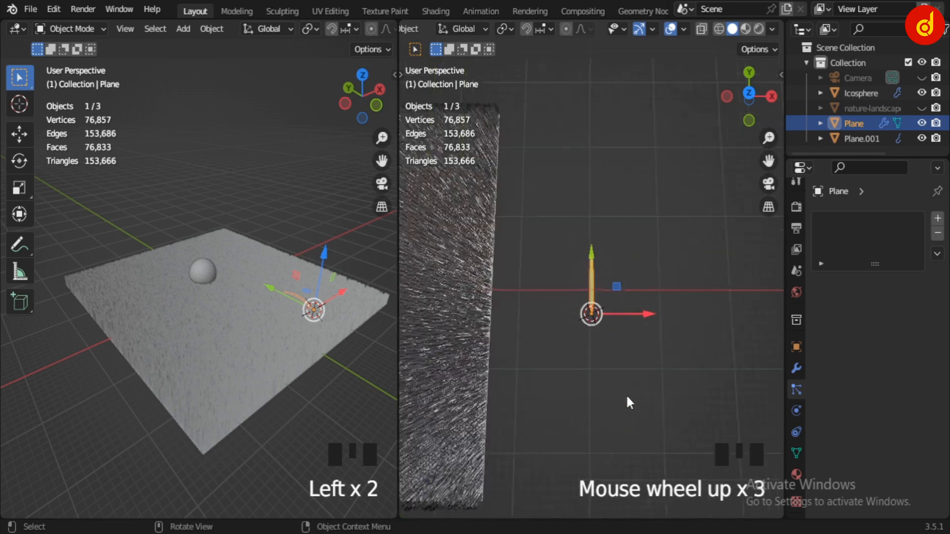
scroll(627, 402, up, 5)
- Change the second 3D Viewport to the Shader Editor, showing the blade material's Texture Coordinate and Mapping nodes
click(15, 30)
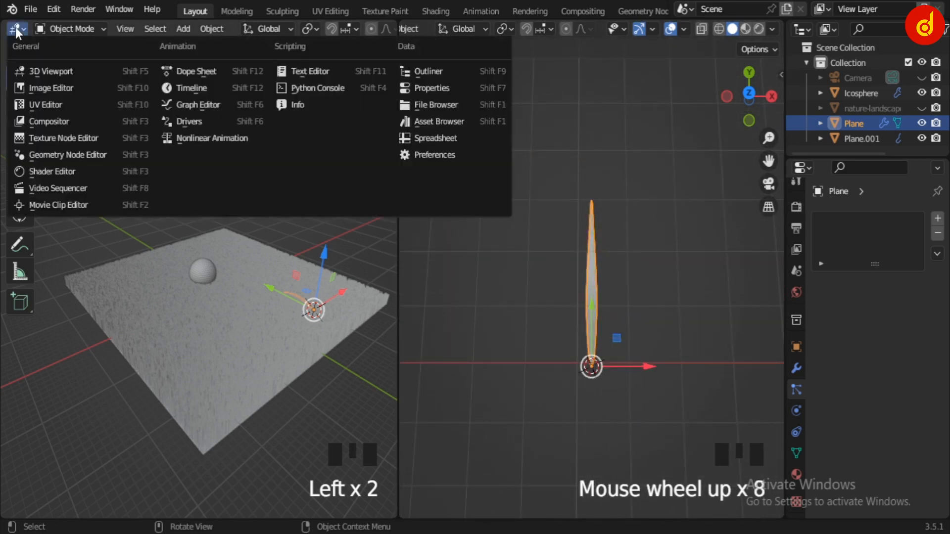
click(64, 171)
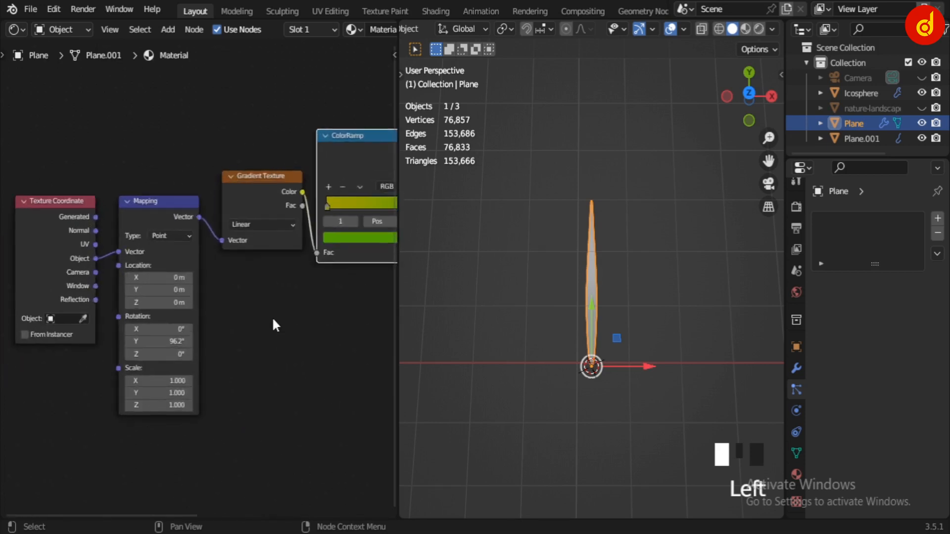
scroll(272, 321, up, 2)
middle_drag(254, 338, 350, 339)
scroll(307, 340, up, 1)
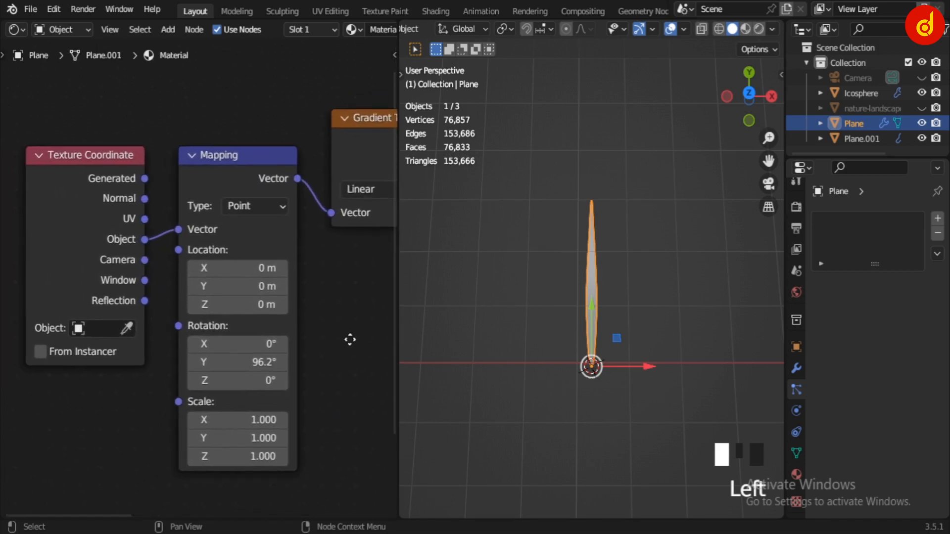
- Display the grass blade in Material Preview shading
middle_click(746, 39)
click(746, 29)
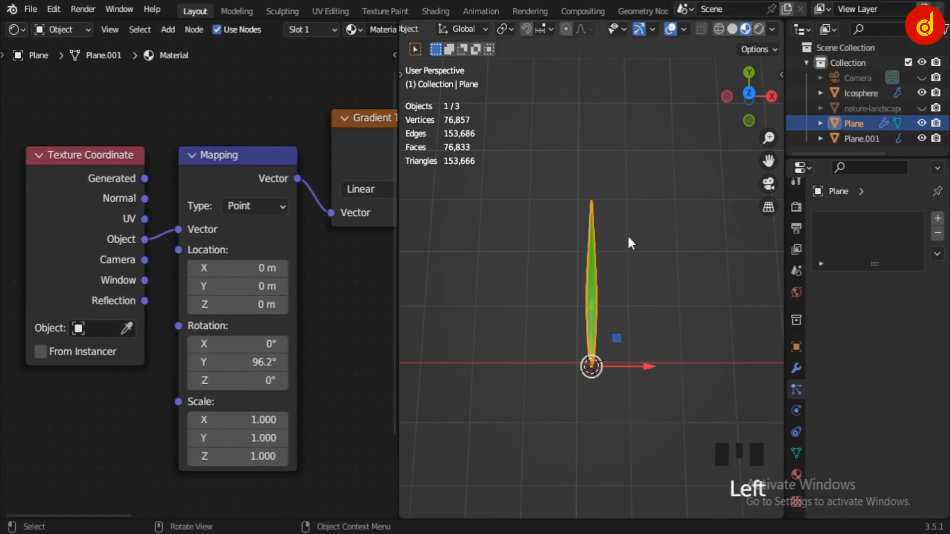
scroll(628, 237, up, 3)
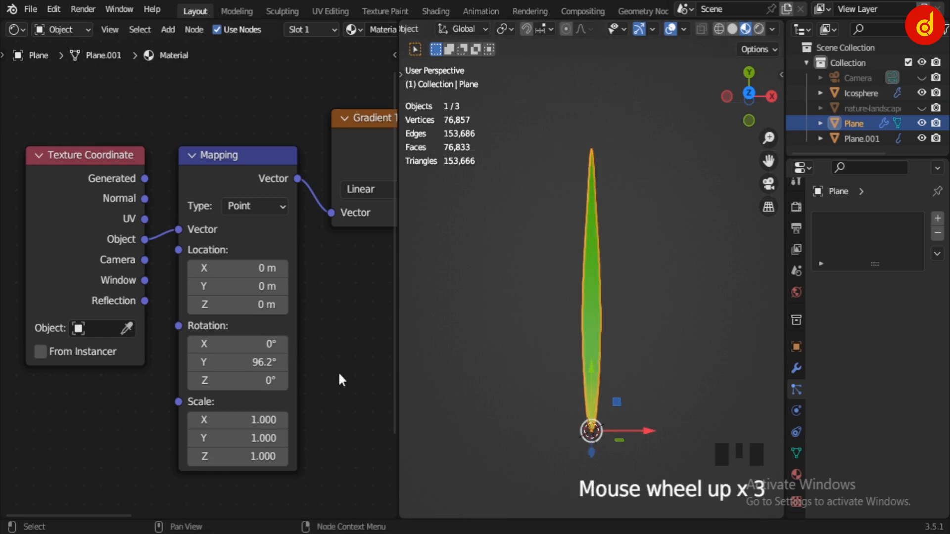
- Disconnect the ColorRamp's Color output from the Principled BSDF's Base Color in the blade material
middle_drag(337, 371, 106, 433)
scroll(255, 391, down, 2)
middle_drag(261, 378, 218, 381)
scroll(218, 381, up, 3)
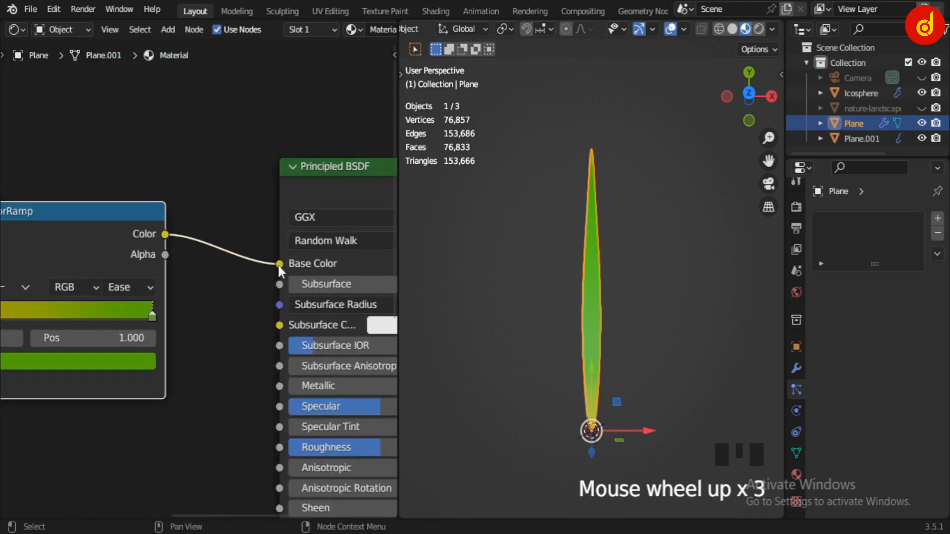
drag(278, 263, 239, 267)
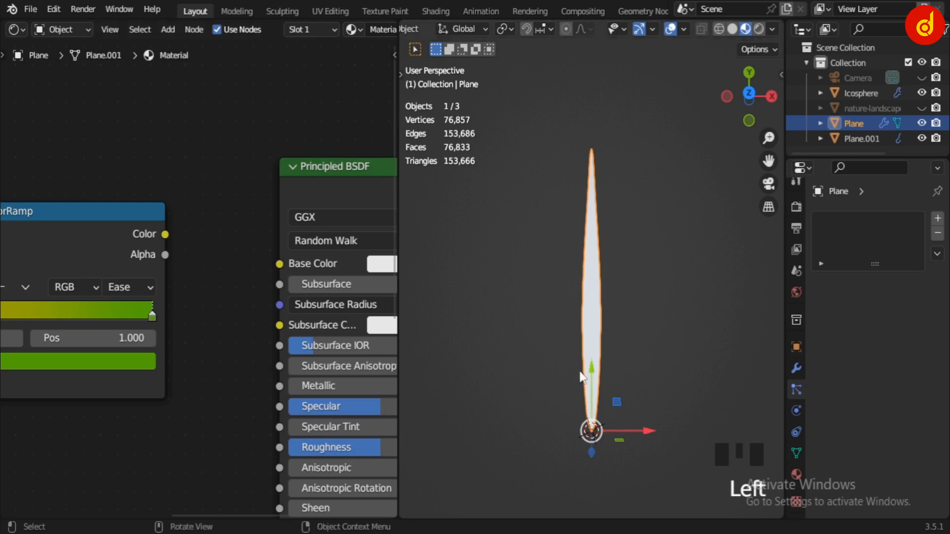
- Reconnect the ColorRamp's Color output to the Principled BSDF's Base Color and bring the blade material's whole node tree into view
middle_drag(580, 374, 610, 331)
drag(166, 234, 279, 264)
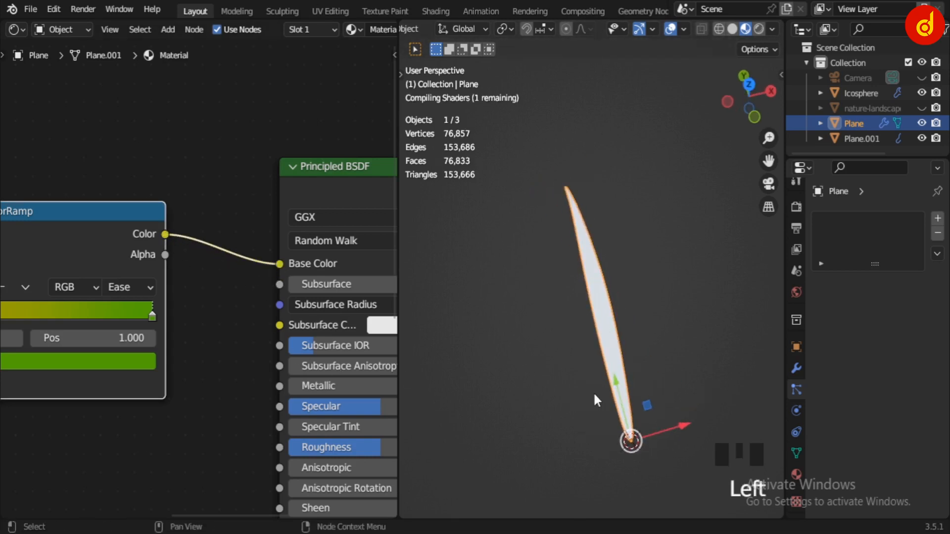
middle_drag(597, 400, 495, 420)
scroll(112, 424, down, 2)
middle_drag(113, 425, 346, 293)
scroll(346, 318, down, 5)
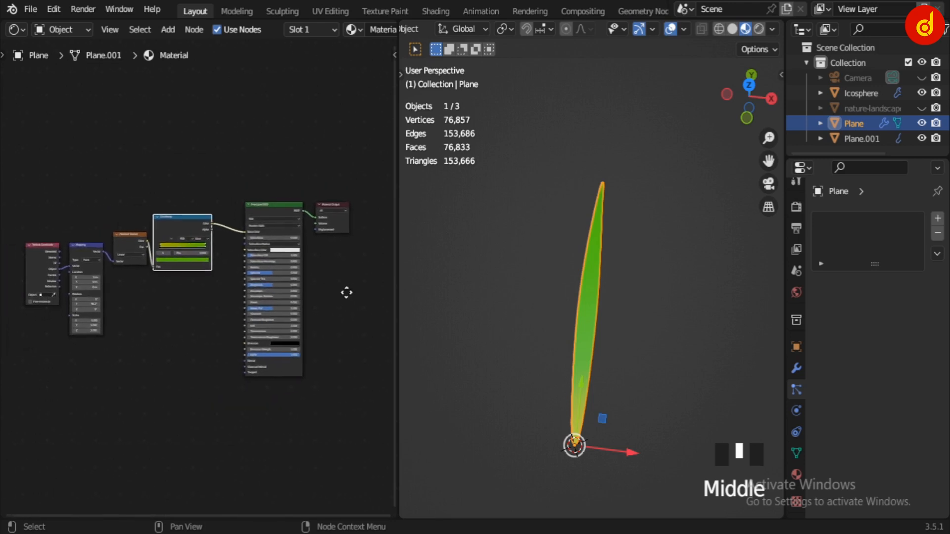
scroll(346, 290, up, 3)
scroll(618, 308, down, 4)
- Switch the viewport showing the grass plane and blade to Solid shading
scroll(619, 309, down, 5)
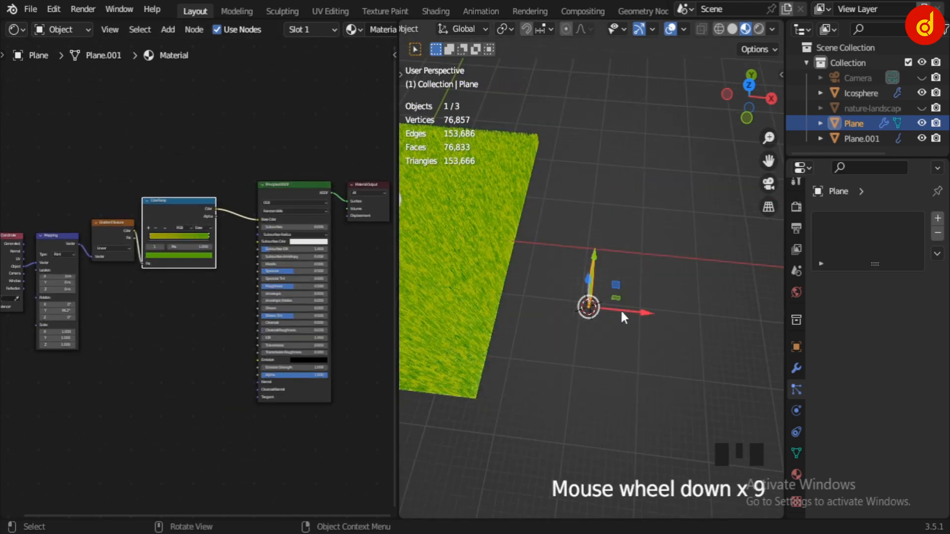
middle_drag(623, 335, 433, 141)
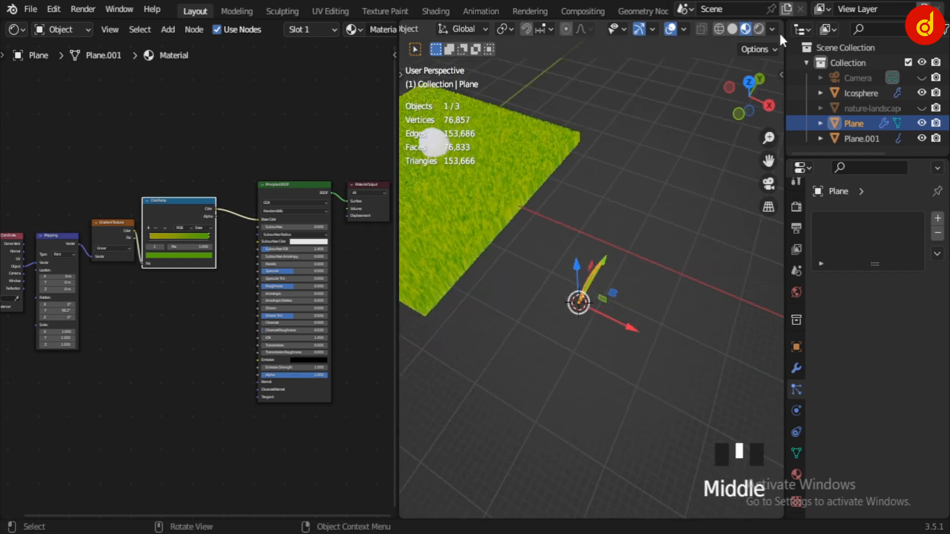
click(732, 28)
scroll(504, 303, up, 3)
shift+middle_drag(503, 303, 616, 334)
- Change the Shader Editor area back to a 3D Viewport showing the ball and grass plane
click(19, 29)
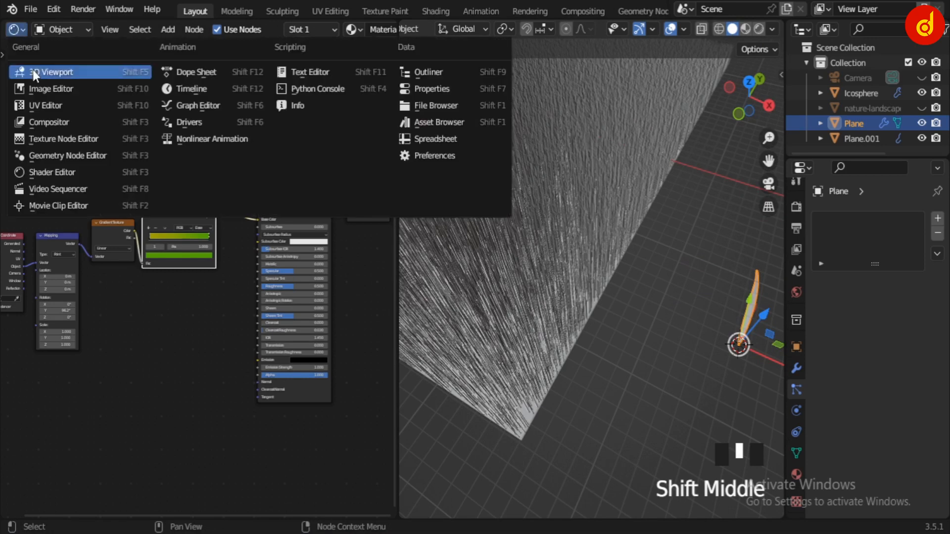
click(33, 70)
mouse_move(252, 376)
middle_down()
mouse_move(284, 418)
mouse_move(307, 346)
middle_up()
scroll(370, 29, down, 5)
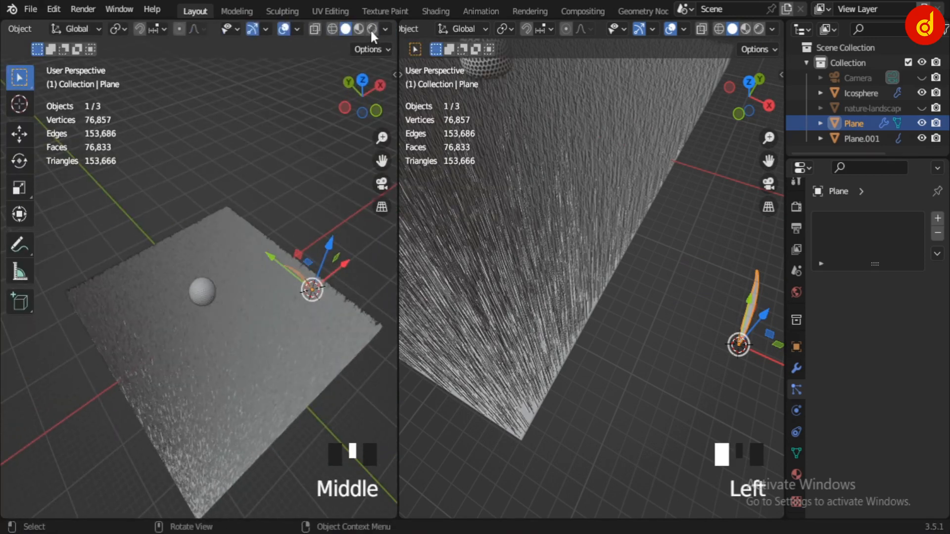
- Enable Cavity in the restored 3D Viewport's Solid shading and view the hair strands along the plane's edge up close
click(385, 29)
click(306, 370)
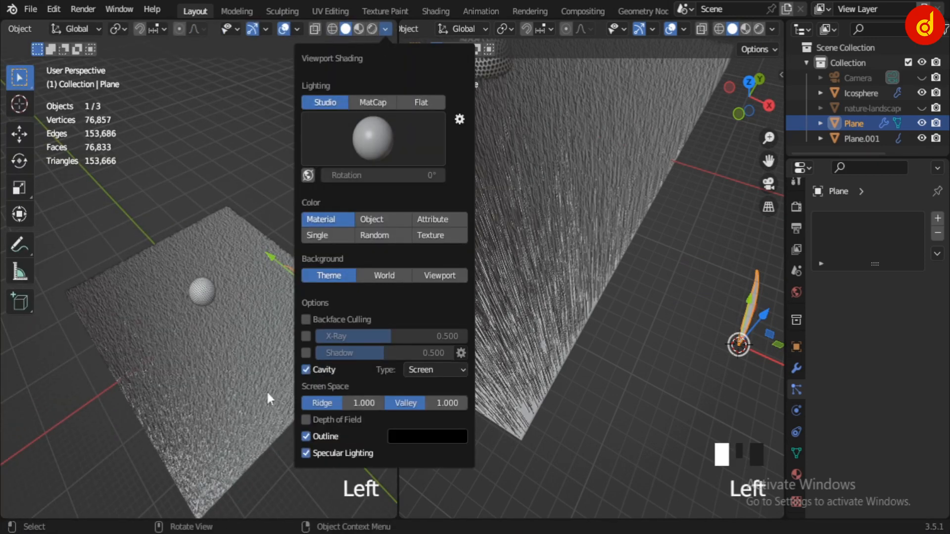
mouse_move(262, 405)
shift+middle_down()
mouse_move(266, 315)
mouse_move(132, 310)
mouse_move(220, 297)
shift+middle_up()
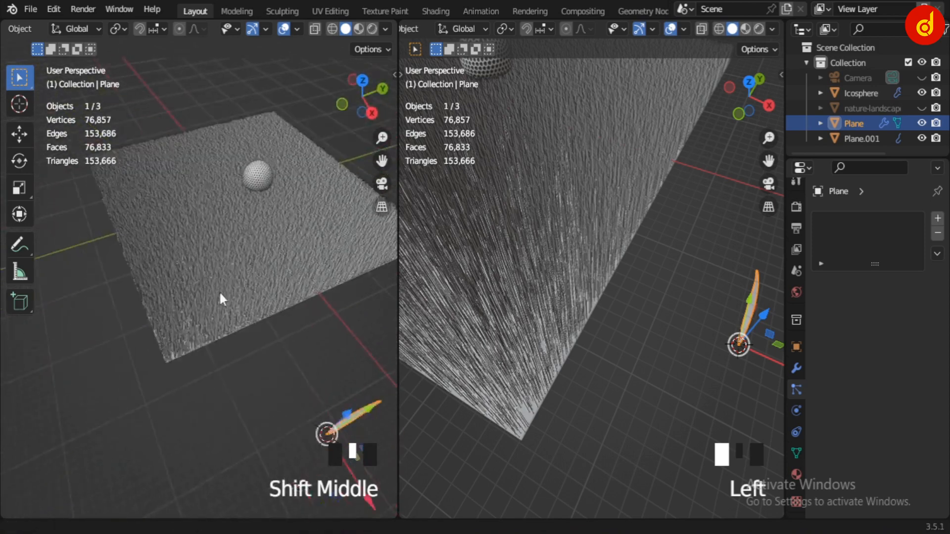
scroll(245, 279, up, 4)
scroll(253, 345, down, 2)
middle_drag(257, 344, 272, 237)
scroll(272, 233, up, 1)
middle_drag(302, 272, 288, 267)
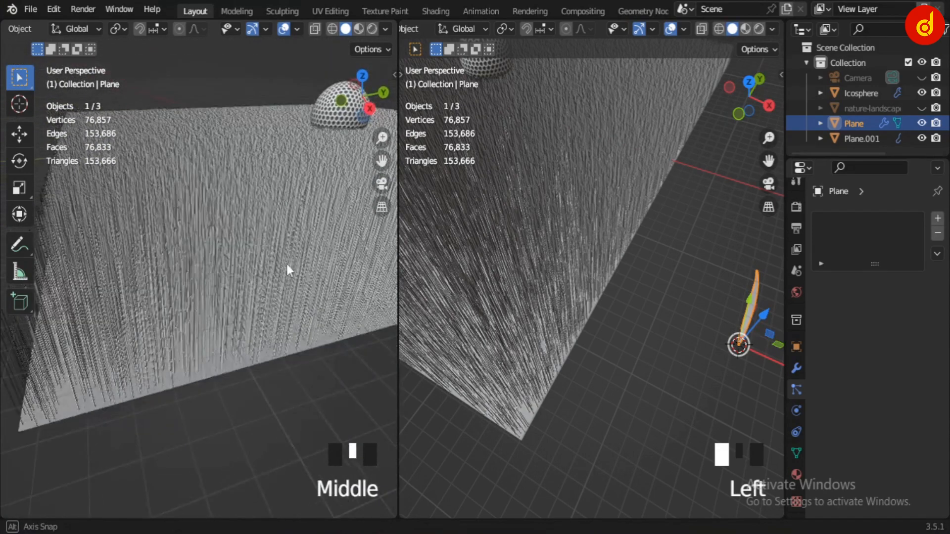
- Select the ground plane Plane.001 and set its hair particle system to render as Object
middle_drag(712, 327, 746, 312)
scroll(746, 313, down, 2)
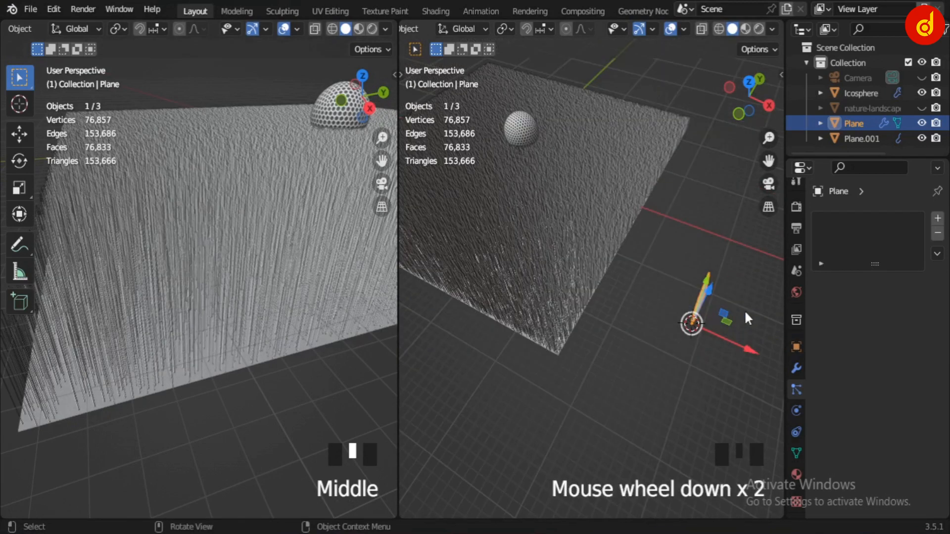
click(573, 237)
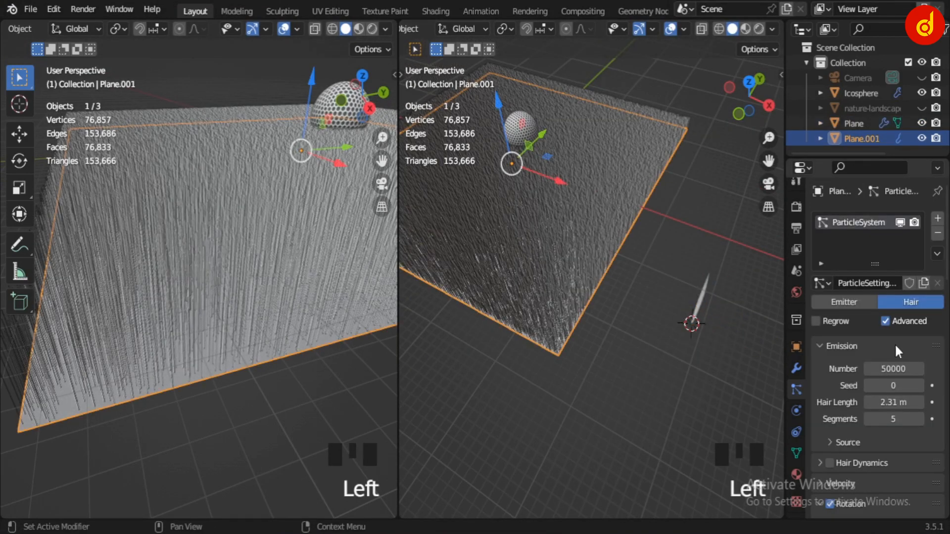
scroll(903, 341, down, 15)
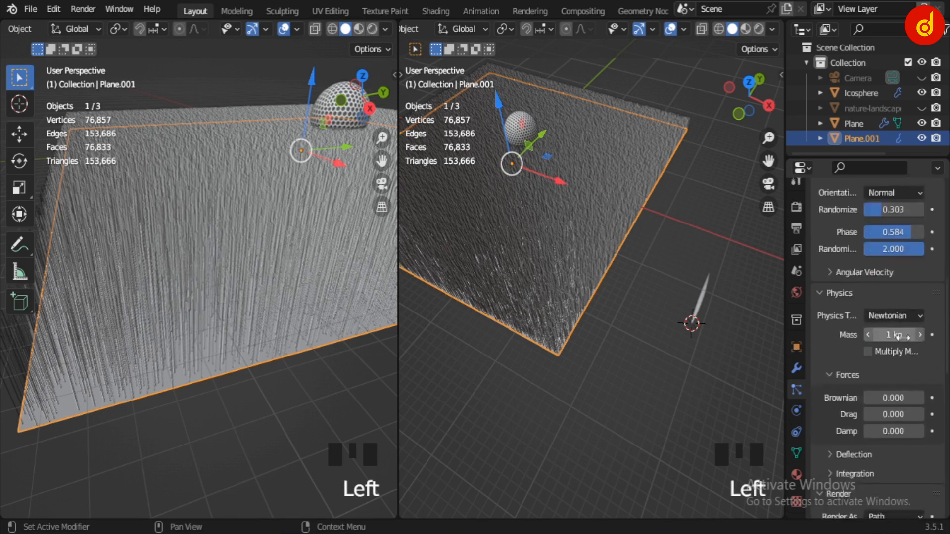
scroll(903, 340, down, 7)
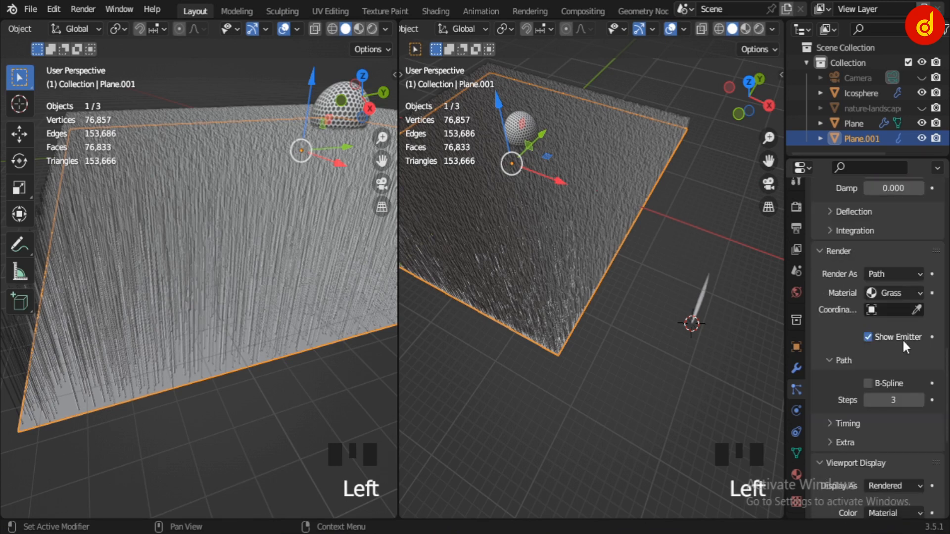
click(904, 273)
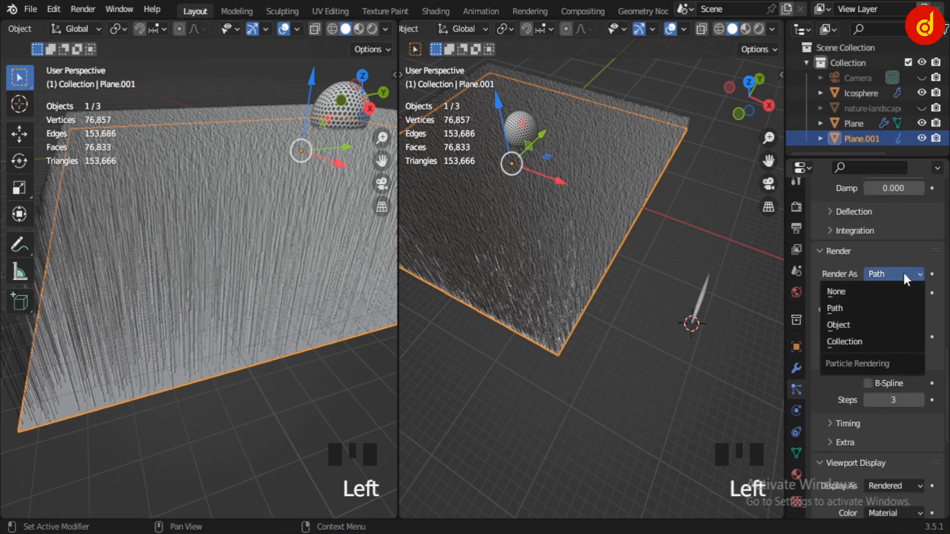
click(877, 322)
- Use the grass blade Plane as the particle system's instance object, then deselect the ground plane
shift+middle_drag(651, 307, 567, 264)
scroll(568, 262, up, 2)
shift+middle_drag(641, 299, 598, 290)
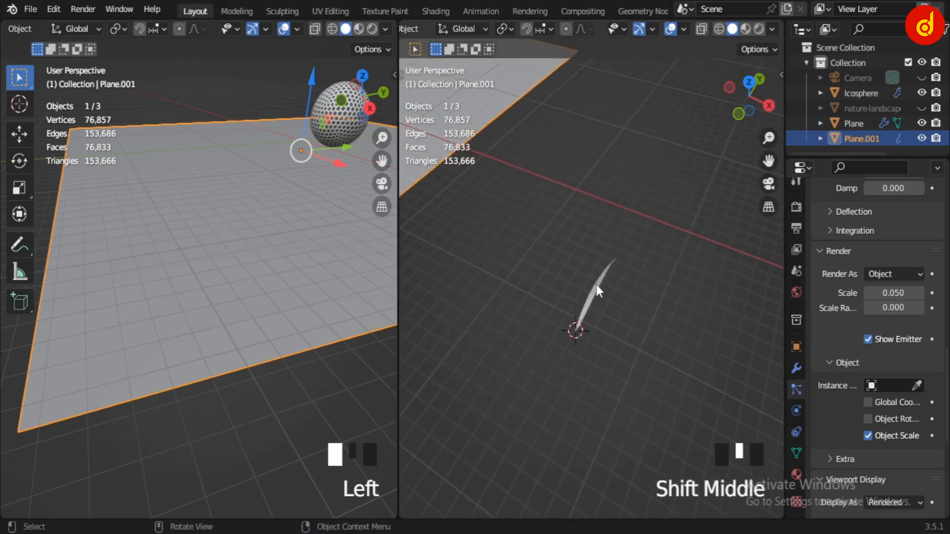
click(917, 385)
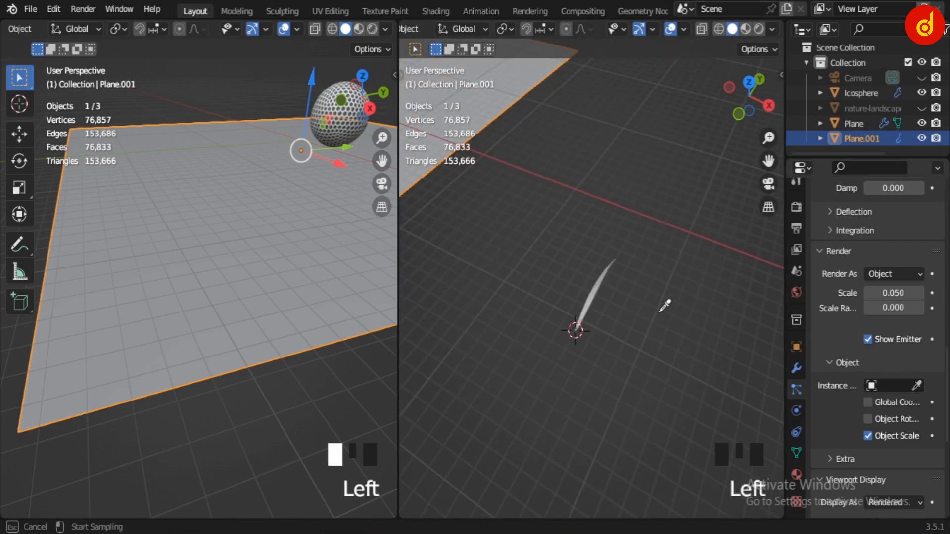
click(590, 299)
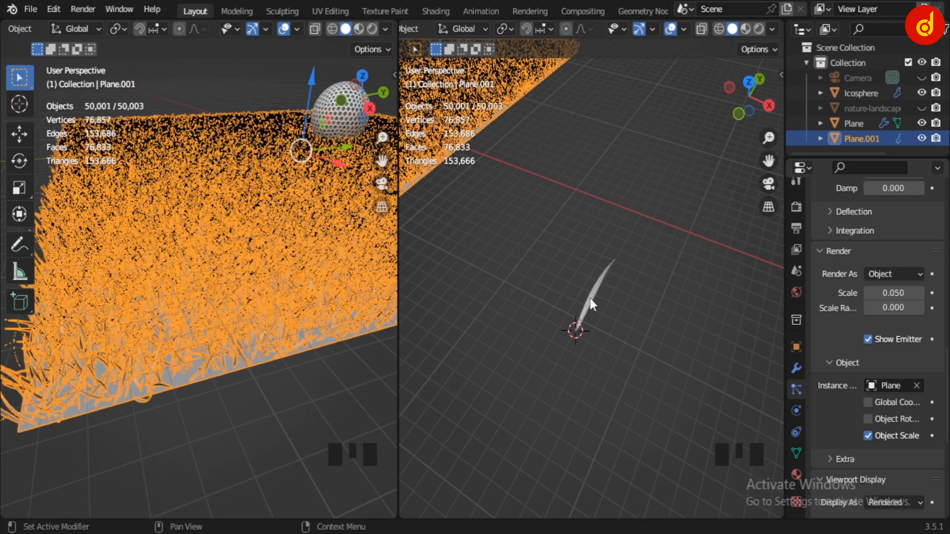
click(290, 403)
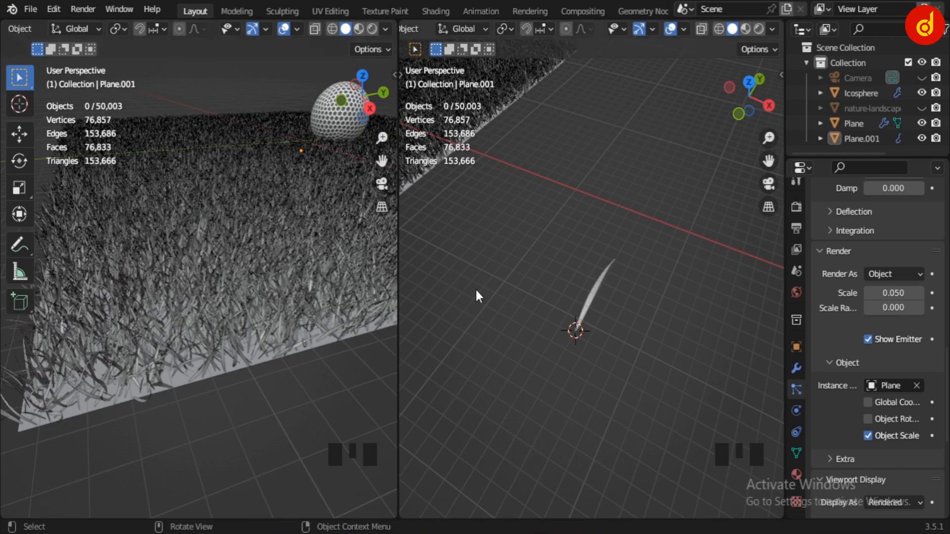
- Examine the instanced grass blades across the ground plane from above and from a low angle
scroll(475, 290, down, 2)
middle_drag(487, 287, 604, 294)
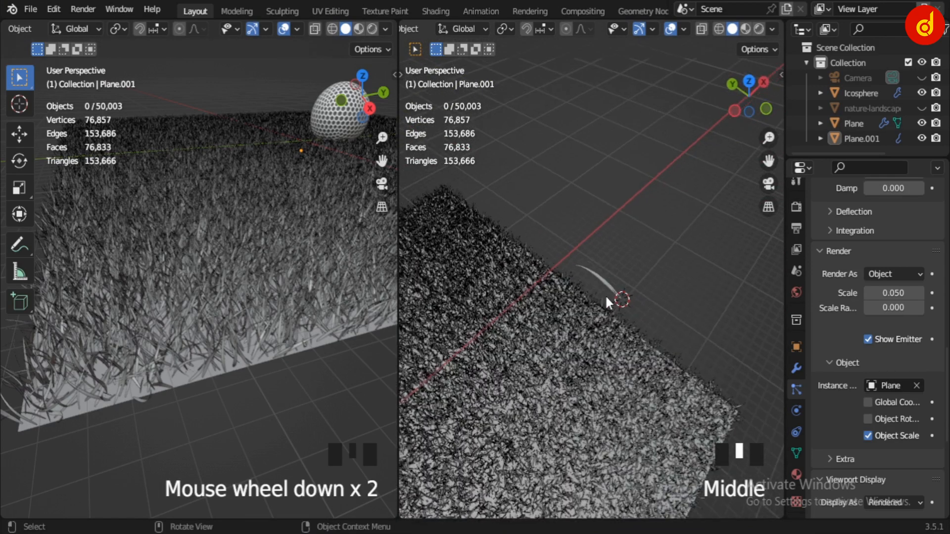
scroll(604, 296, down, 3)
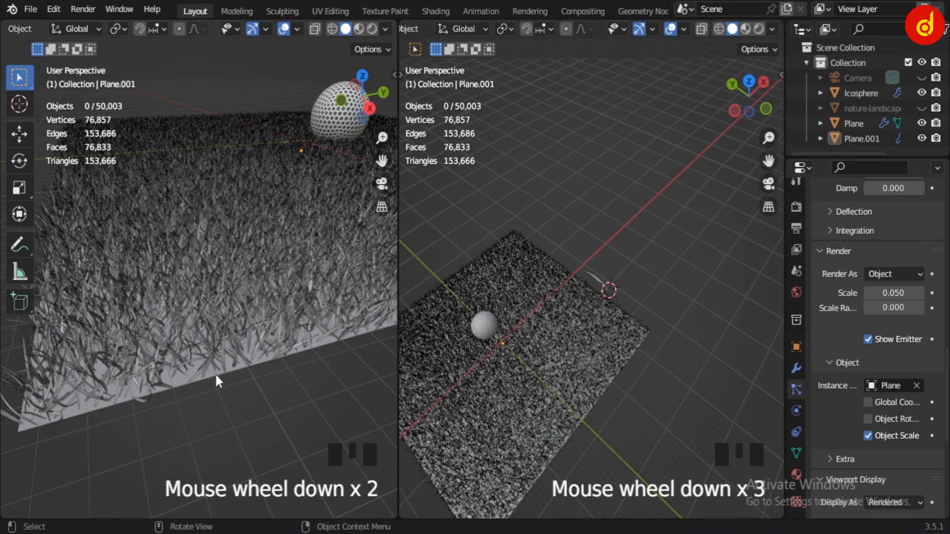
mouse_move(239, 376)
middle_down()
mouse_move(249, 375)
mouse_move(241, 403)
mouse_move(228, 405)
mouse_move(231, 392)
middle_up()
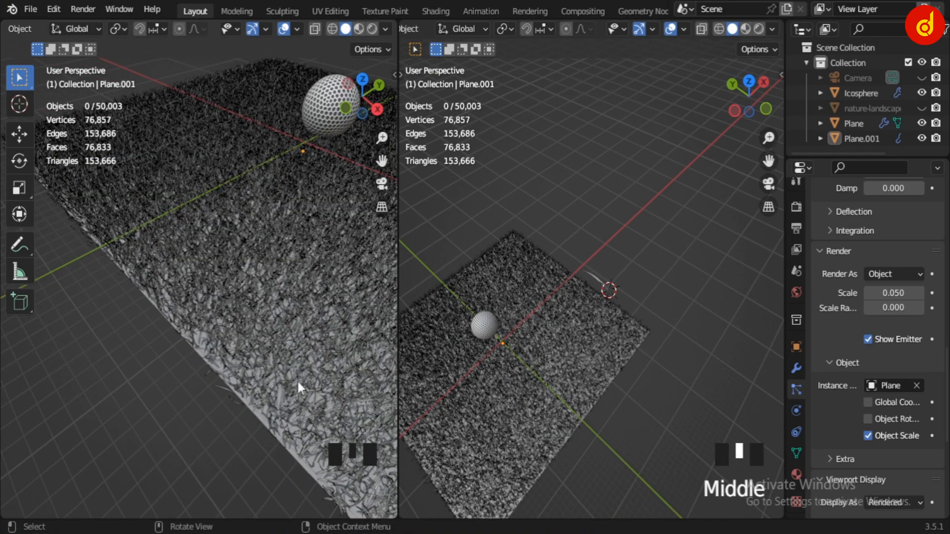
click(301, 297)
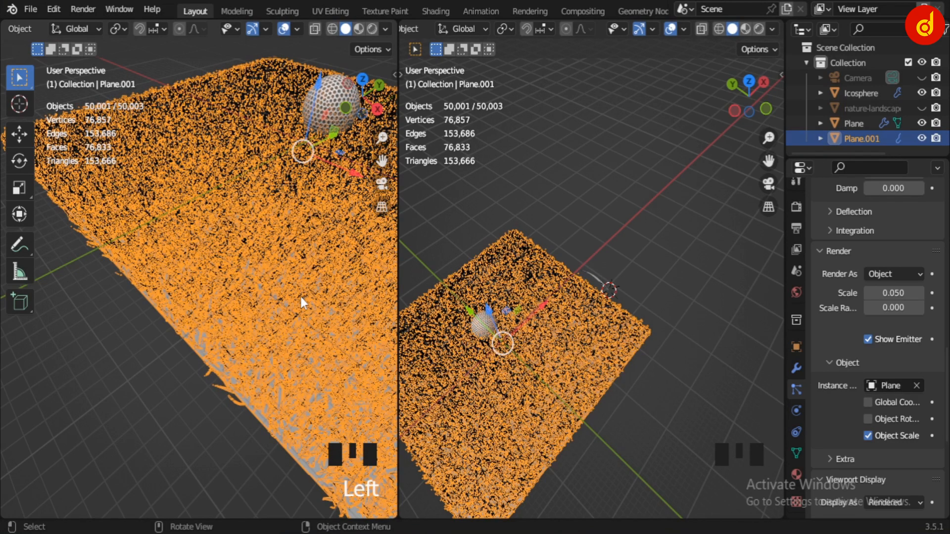
key(KP_Decimal)
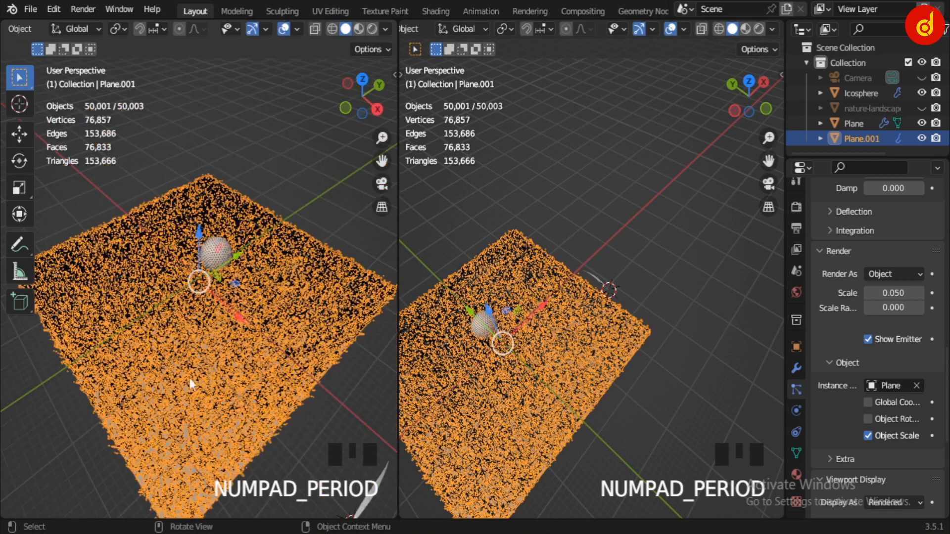
click(71, 436)
middle_drag(96, 425, 202, 419)
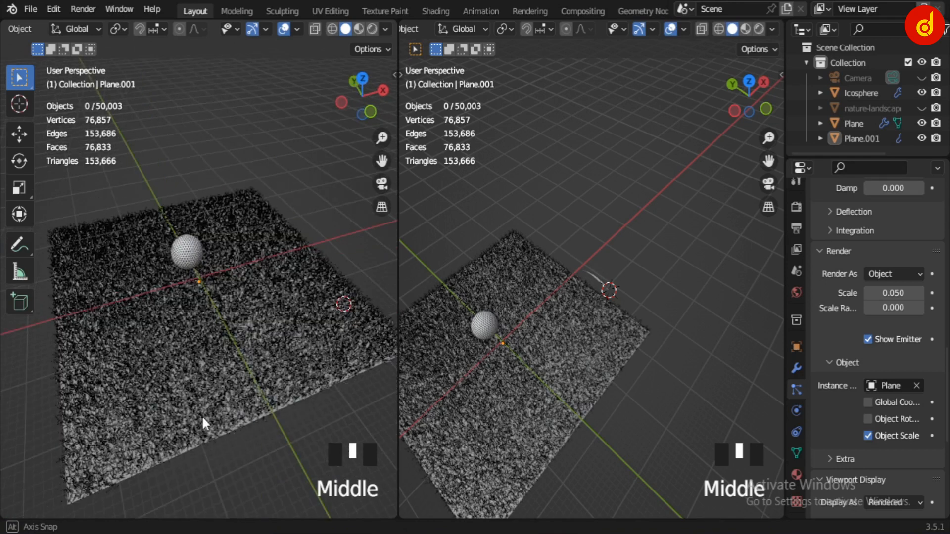
middle_drag(226, 415, 245, 365)
scroll(246, 364, up, 2)
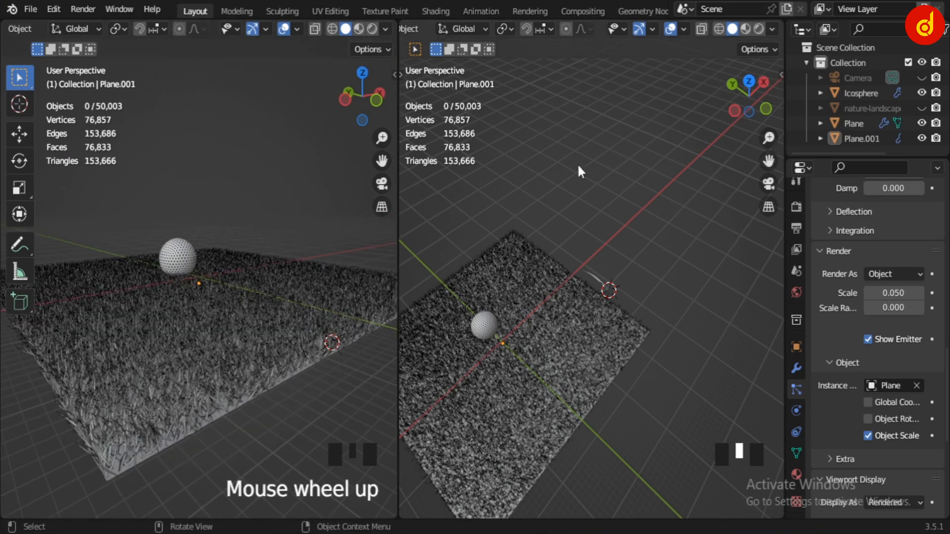
- Frame the ground plane Plane.001 in the second viewport, deselect it and view the whole grass field beside the single blade
click(532, 381)
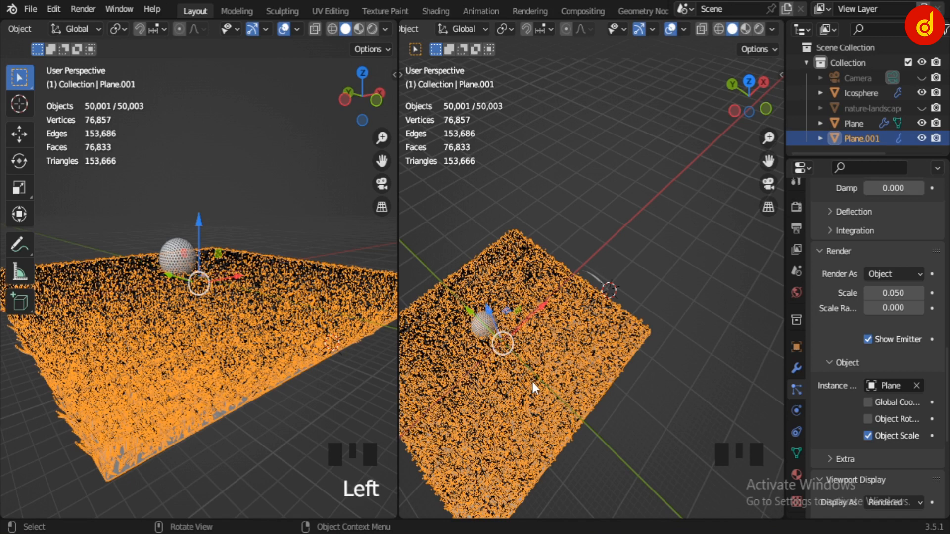
key(KP_Decimal)
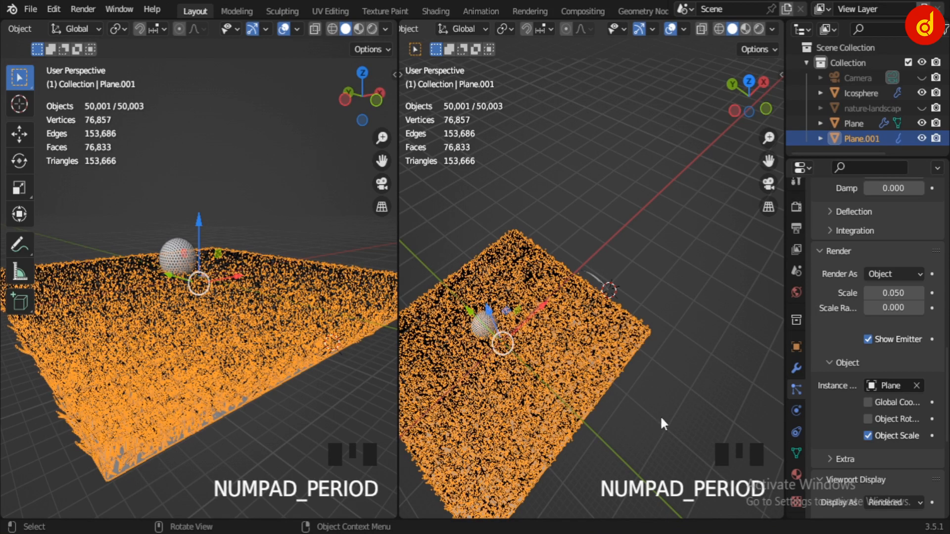
click(727, 402)
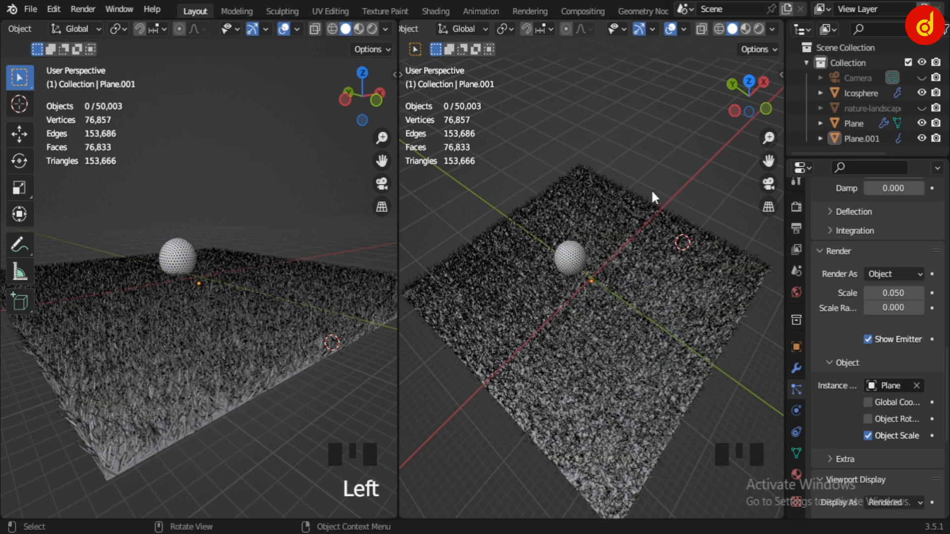
middle_drag(652, 196, 551, 193)
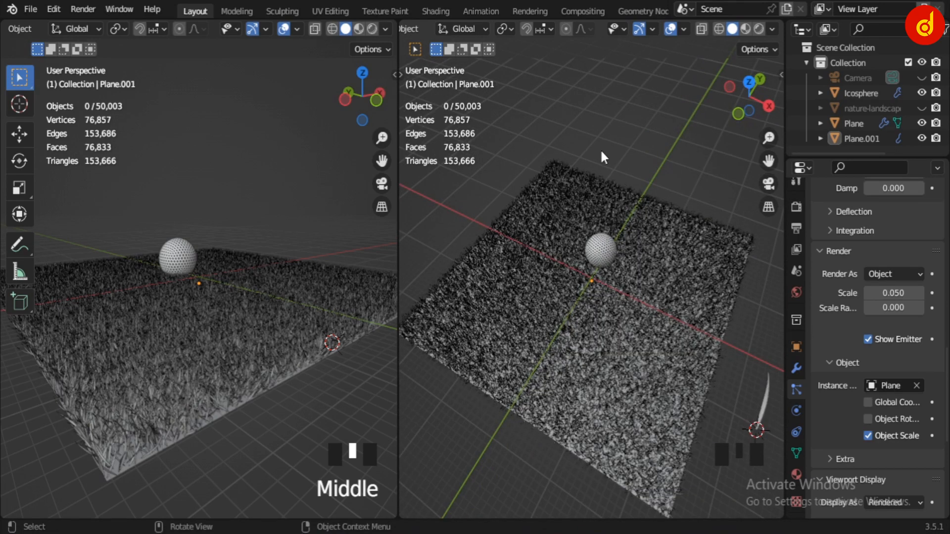
scroll(601, 152, down, 3)
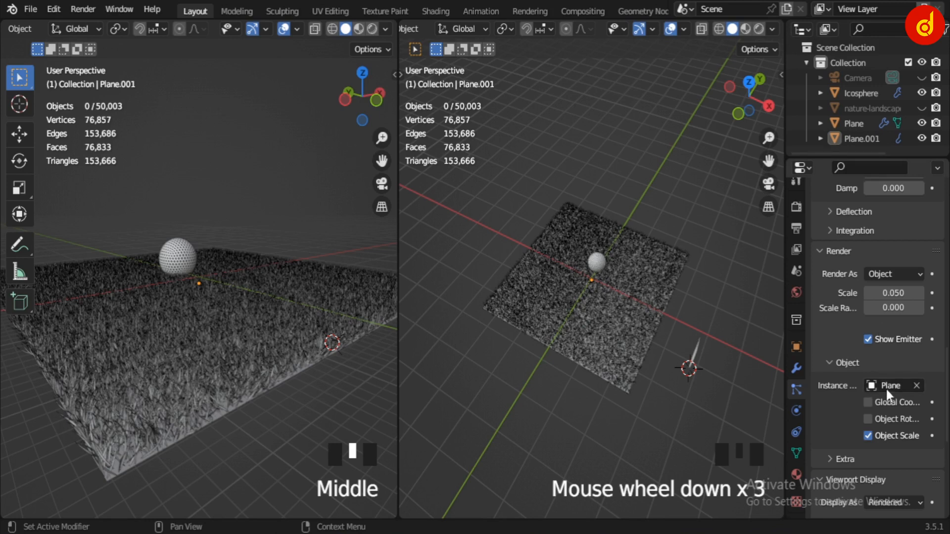
- Turn off viewport display of Plane.001's ParticleSystem and view the bare ground plane
scroll(898, 302, up, 15)
scroll(894, 298, up, 8)
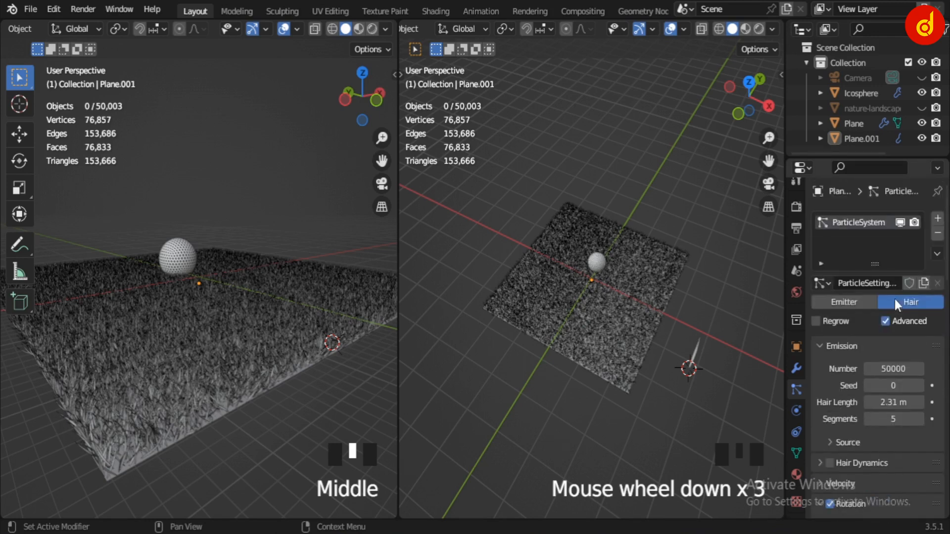
click(899, 222)
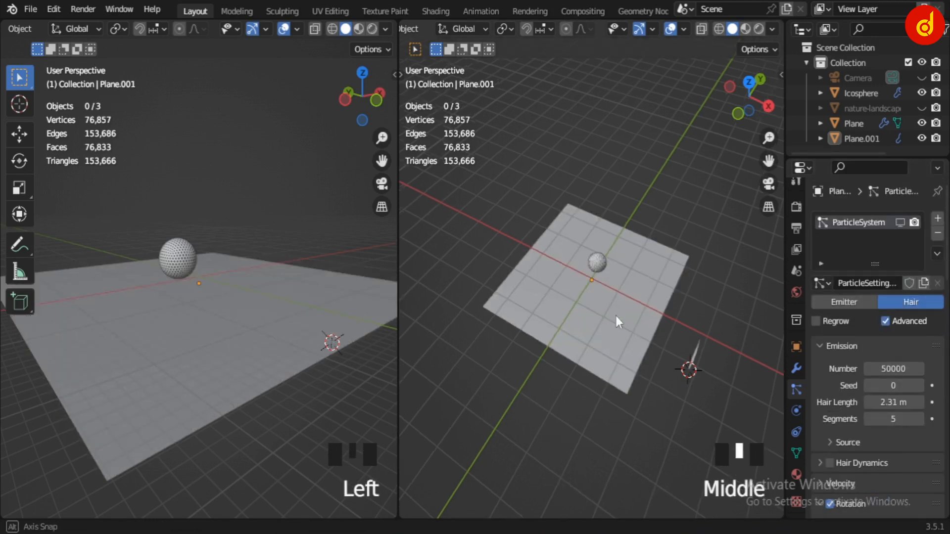
middle_drag(616, 316, 437, 278)
scroll(507, 278, up, 1)
scroll(507, 278, down, 2)
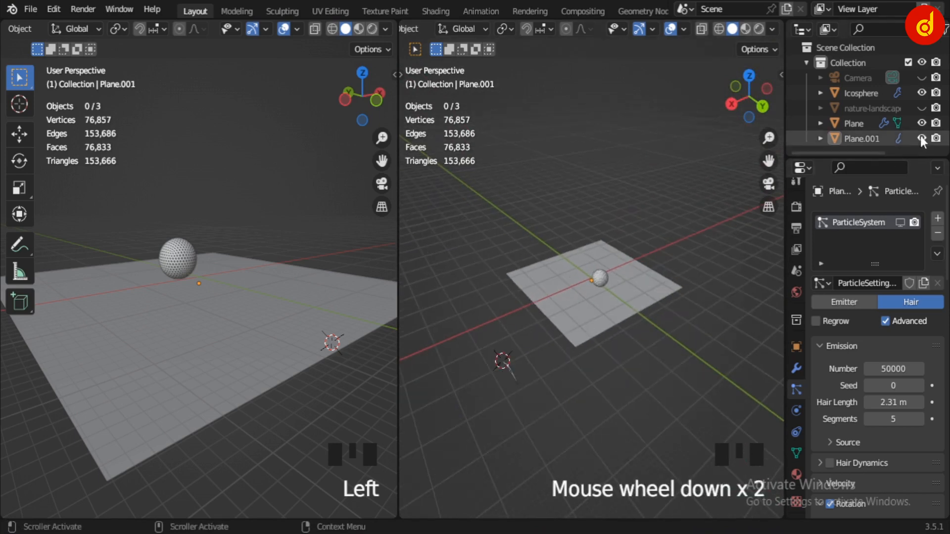
- Unhide and select the nature-landscapes-wallpaper-preview image plane and display it in Material Preview shading
click(922, 109)
middle_drag(535, 341, 640, 283)
scroll(622, 322, up, 3)
click(582, 260)
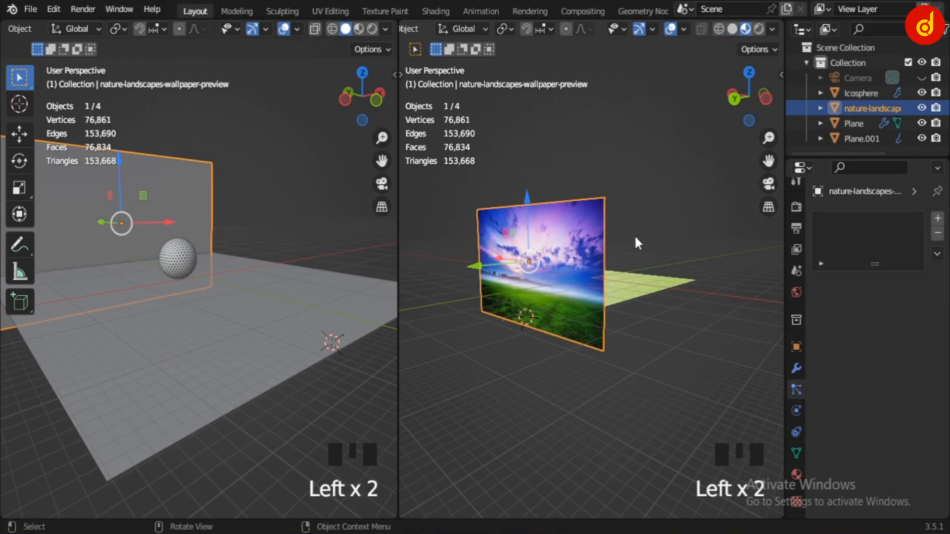
middle_drag(649, 325, 341, 318)
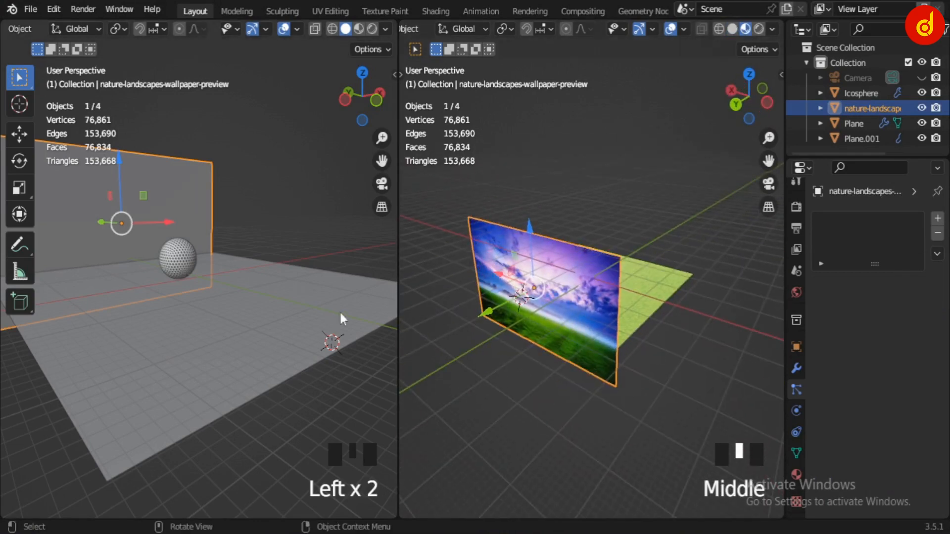
- Display the landscape image plane's material in the Shader Editor and examine the nodes from image texture through Emission to Material Output
scroll(24, 28, up, 5)
click(18, 28)
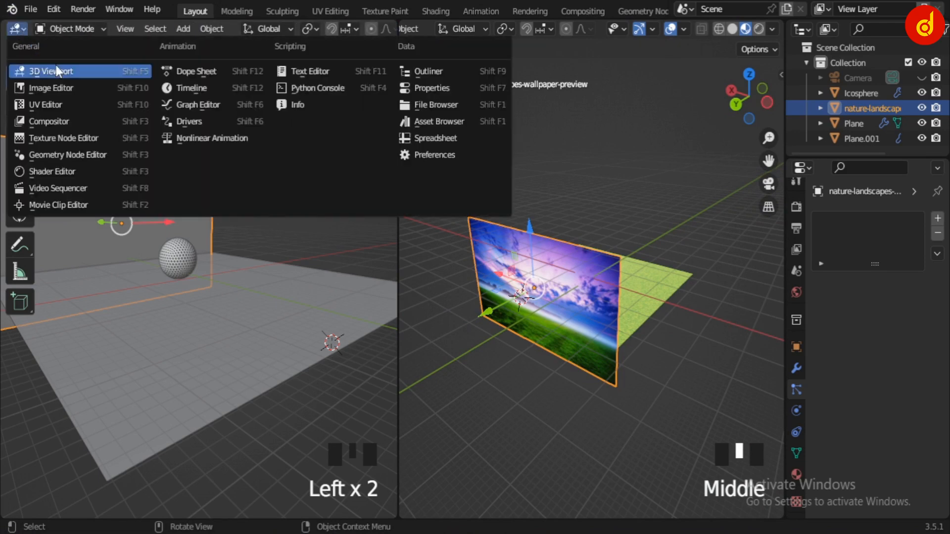
click(72, 172)
scroll(253, 275, up, 3)
scroll(255, 268, up, 2)
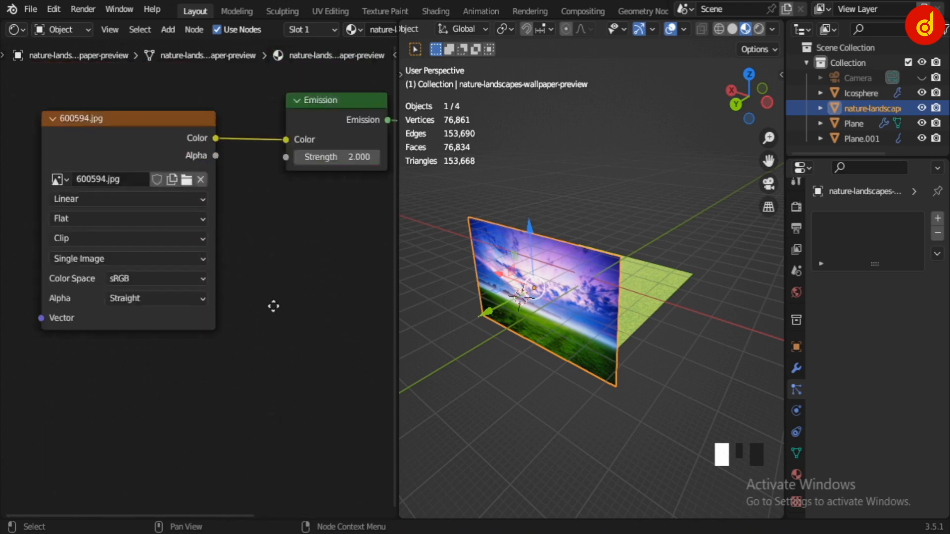
middle_drag(363, 420, 28, 463)
middle_drag(287, 354, 244, 376)
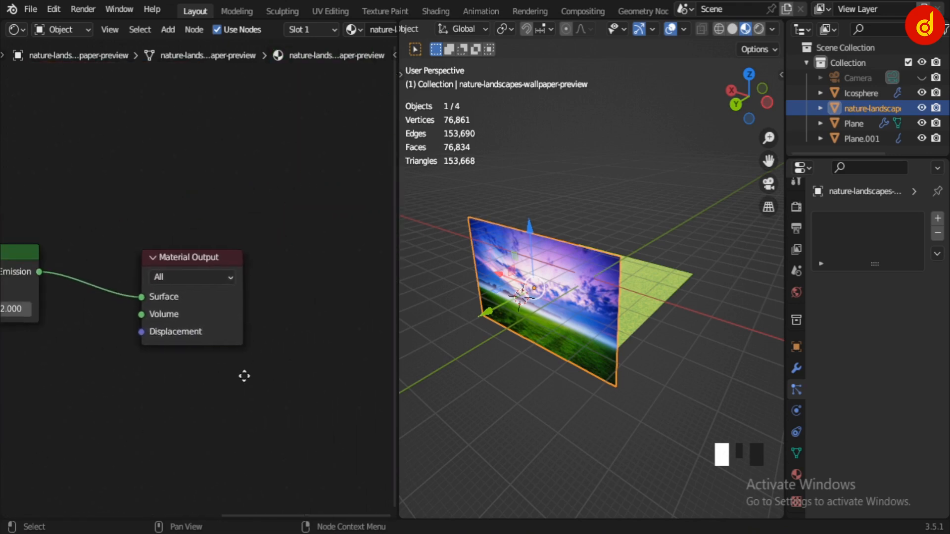
- Unhide and select the Camera object, and review its lens, viewport display and depth of field settings
middle_drag(614, 376, 621, 255)
click(922, 77)
scroll(564, 320, up, 4)
click(621, 254)
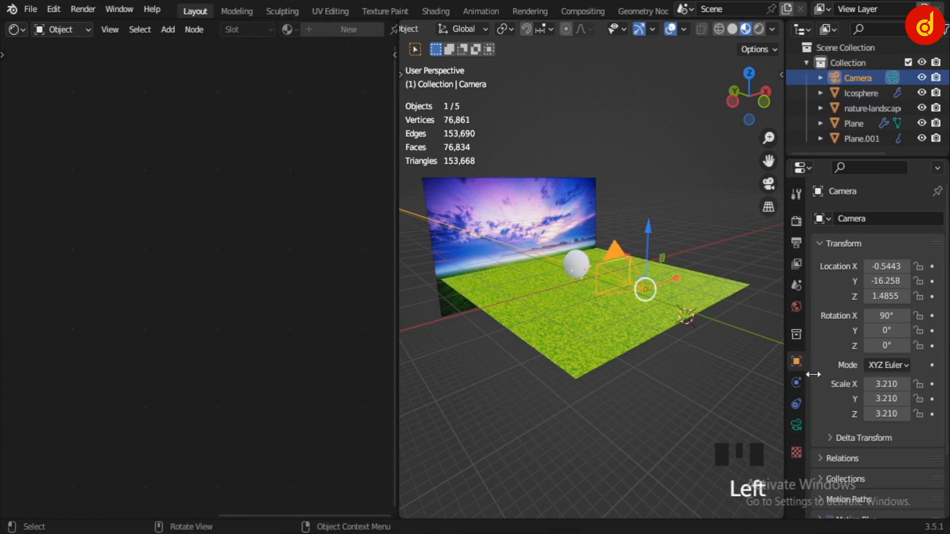
click(796, 426)
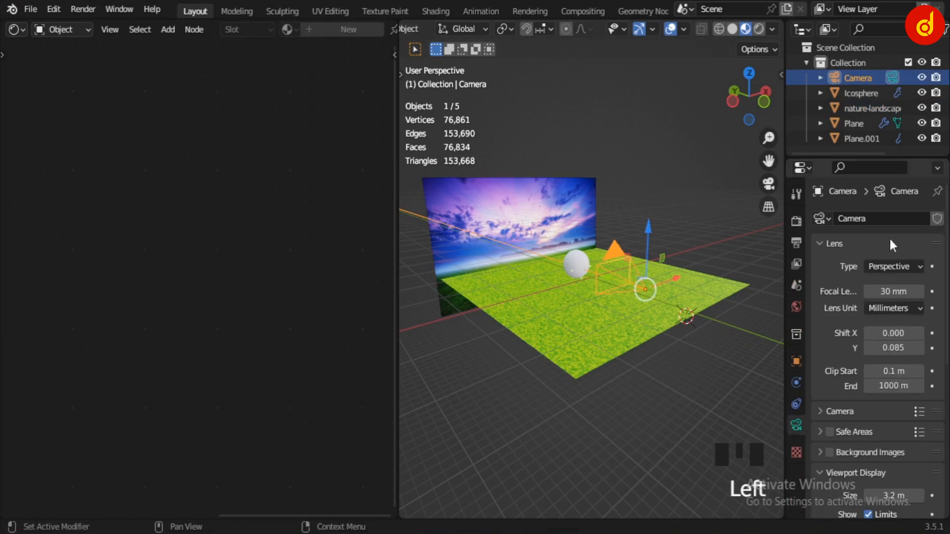
scroll(853, 331, down, 10)
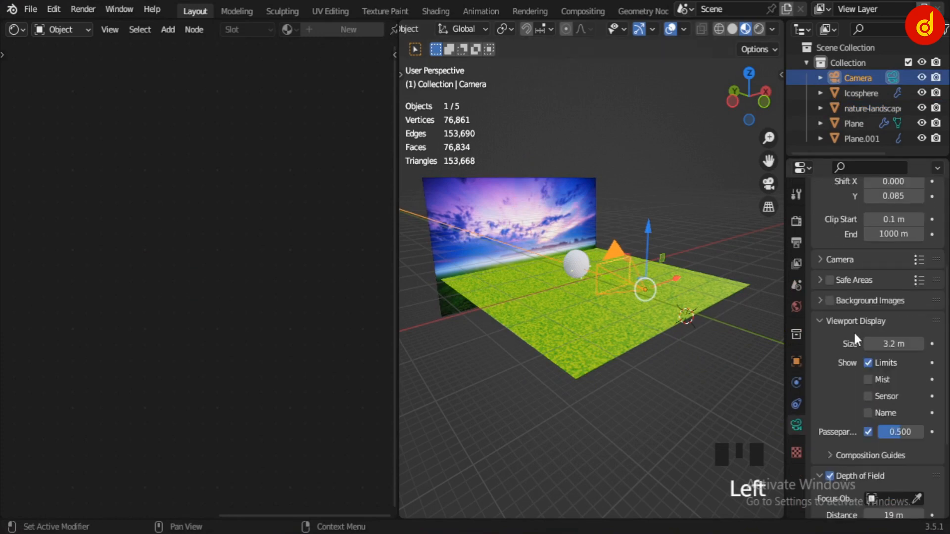
scroll(854, 335, down, 2)
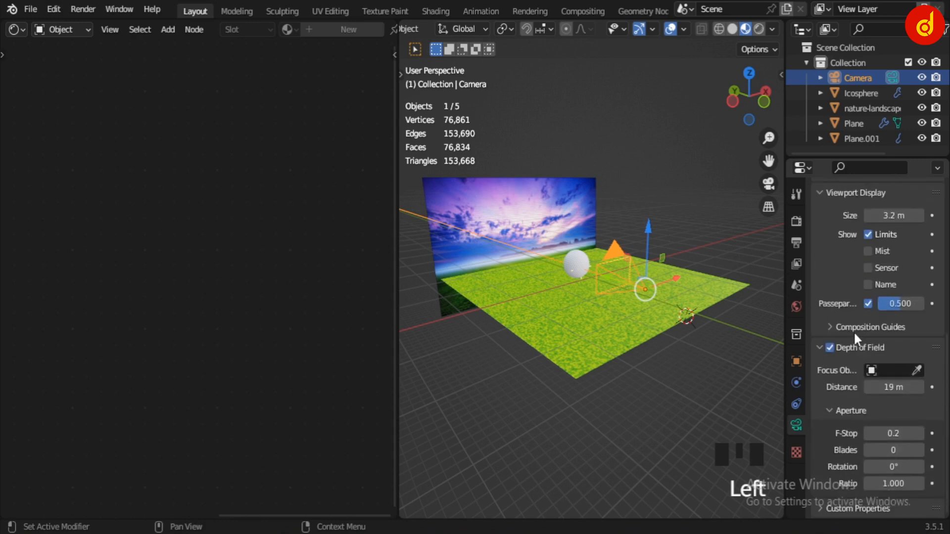
scroll(613, 341, down, 14)
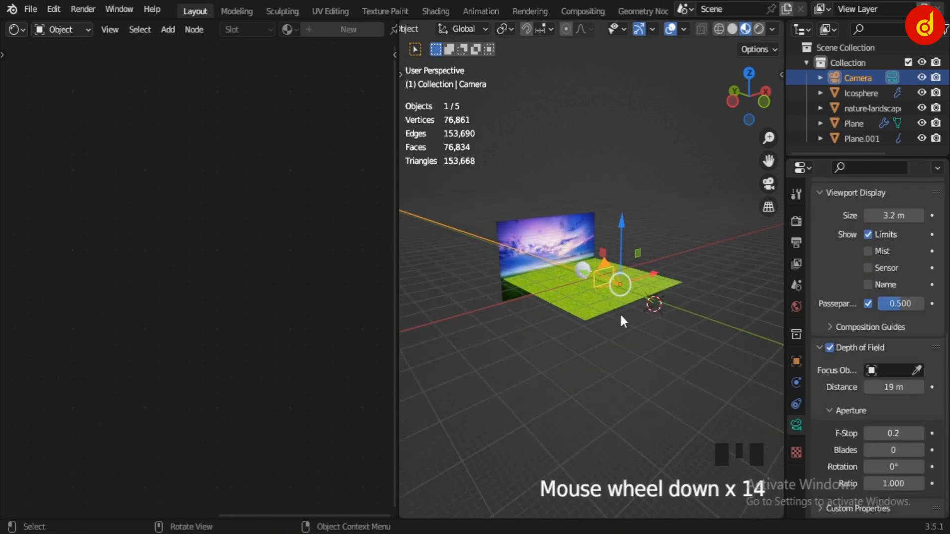
- Look through the camera in Solid shading and enable Depth of Field in that viewport's shading options
key(KP_0)
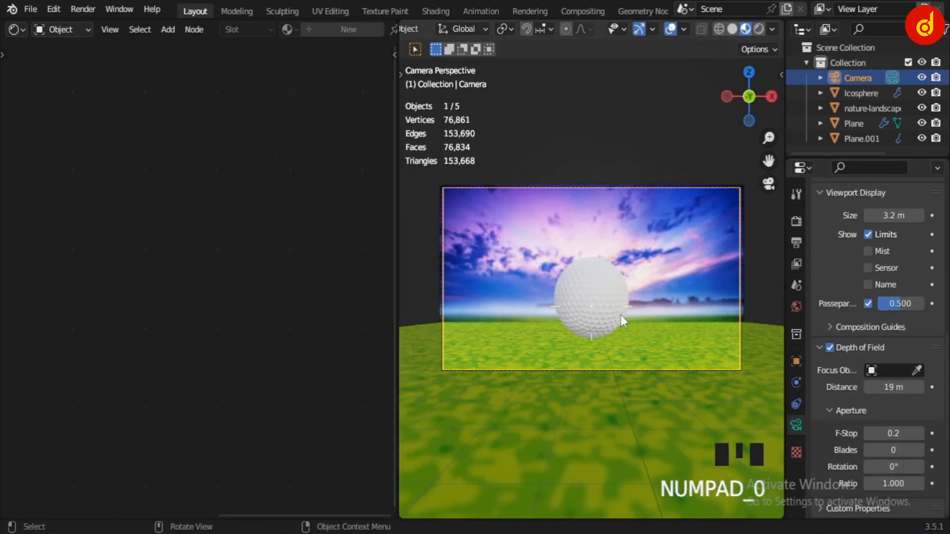
scroll(622, 315, up, 1)
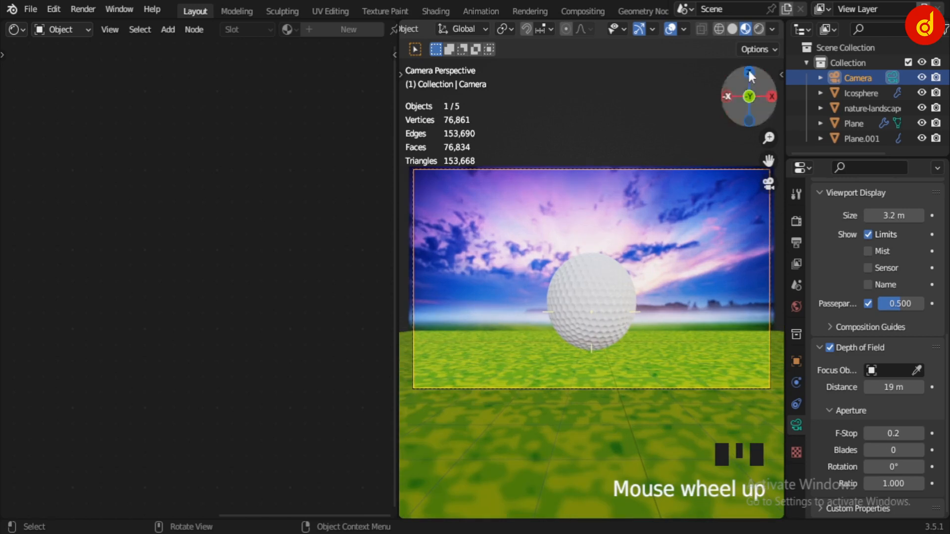
click(732, 29)
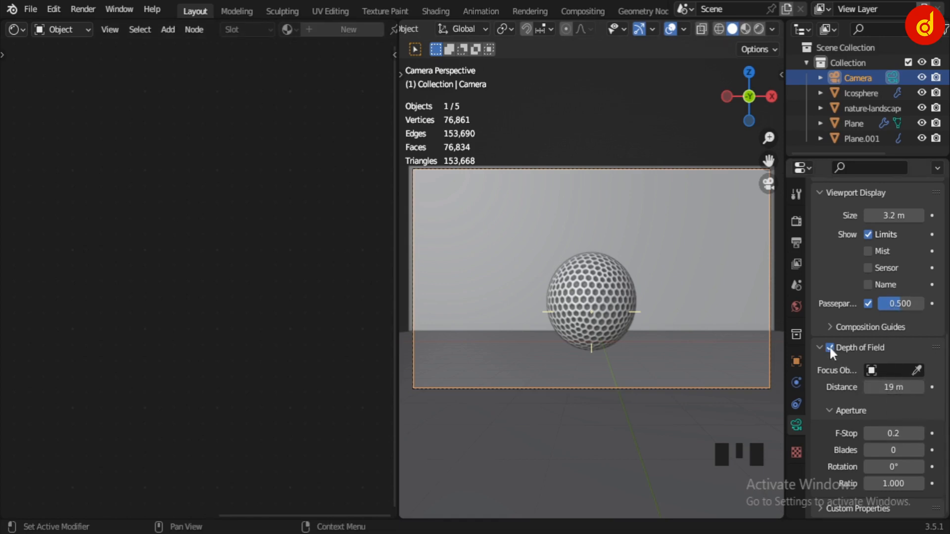
scroll(608, 319, up, 5)
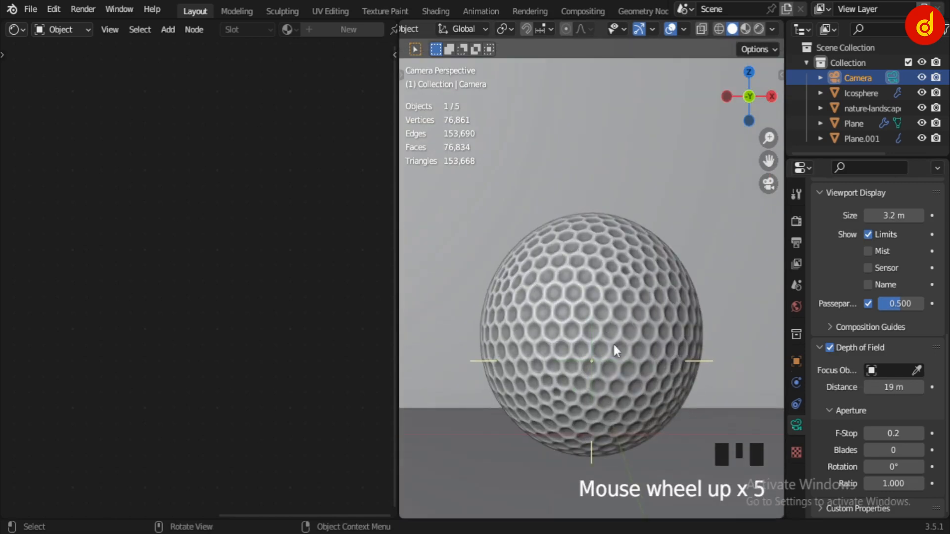
click(772, 29)
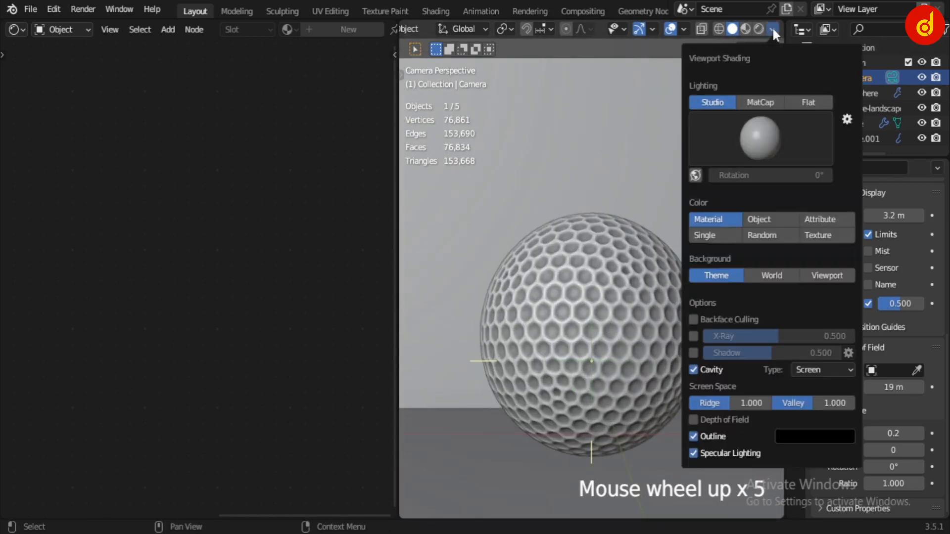
click(695, 419)
- Toggle the camera's Depth of Field to compare the blur near the ball's lower edge, leaving it off
shift+middle_drag(542, 437, 534, 357)
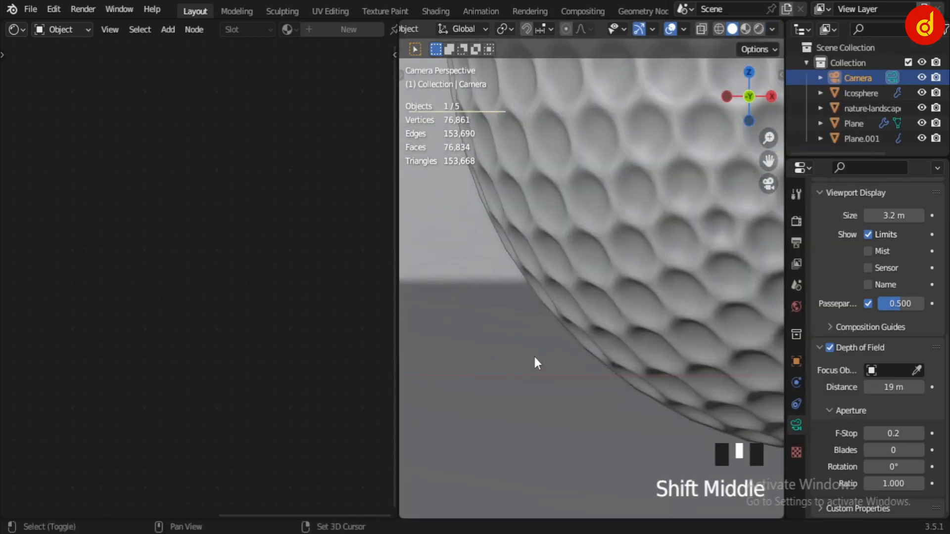
click(830, 347)
click(830, 347)
click(830, 348)
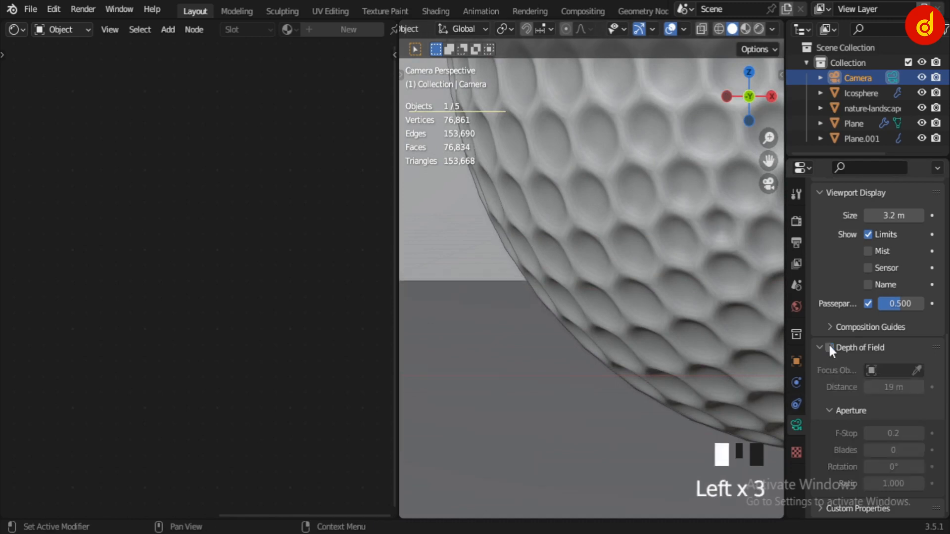
- Switch the Shader Editor area back to a 3D Viewport showing the whole scene and fit the camera frame in the other viewport
click(15, 28)
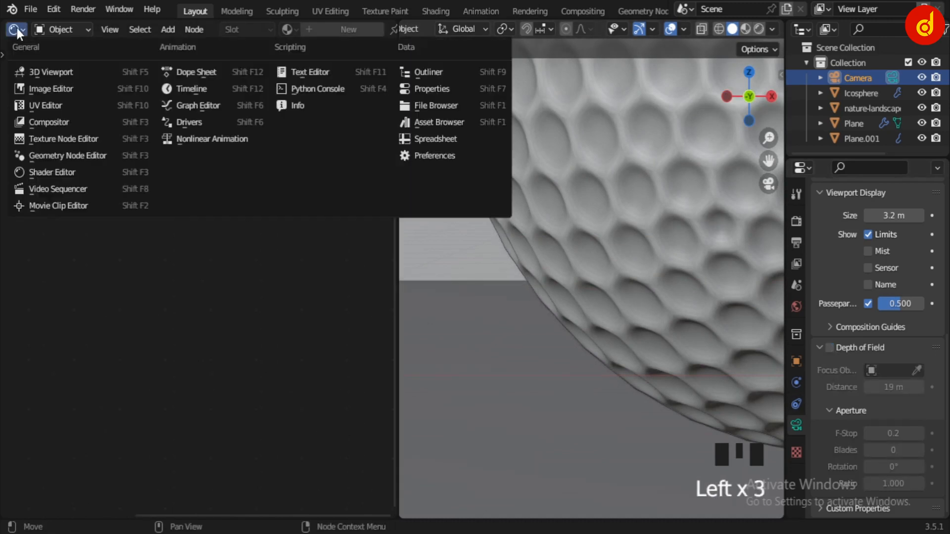
click(33, 71)
scroll(222, 268, down, 2)
middle_drag(222, 267, 217, 324)
scroll(664, 289, down, 10)
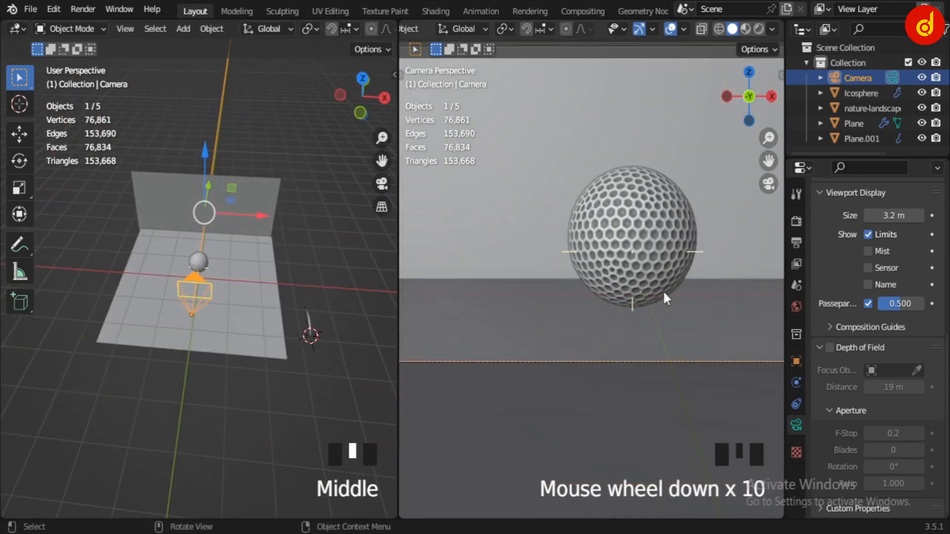
key(Home)
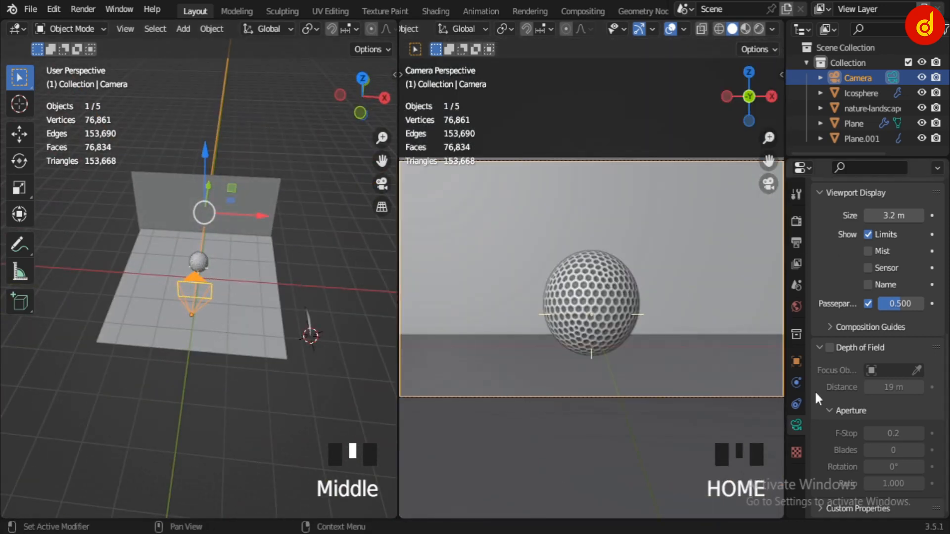
- Turn viewport display of the ground plane Plane.001's ParticleSystem back on and deselect everything
click(257, 321)
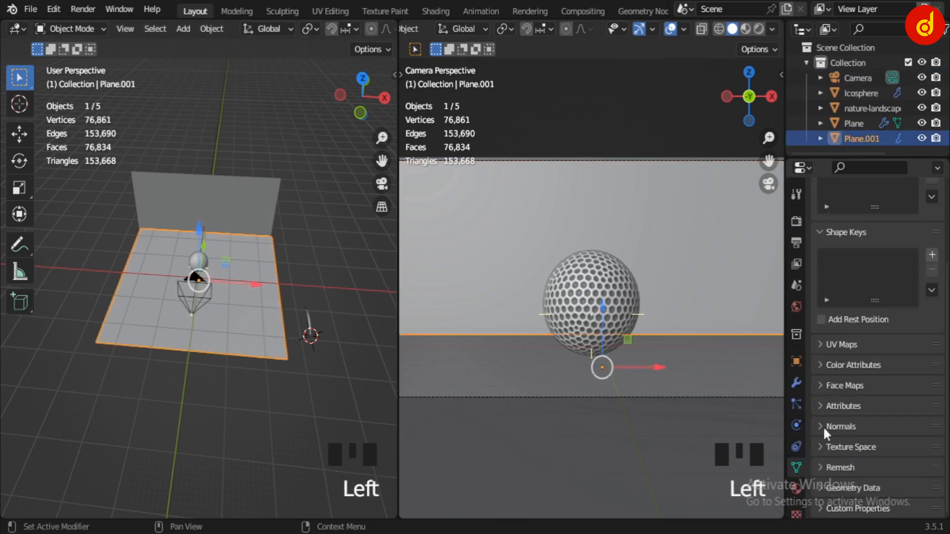
click(796, 404)
scroll(889, 290, up, 4)
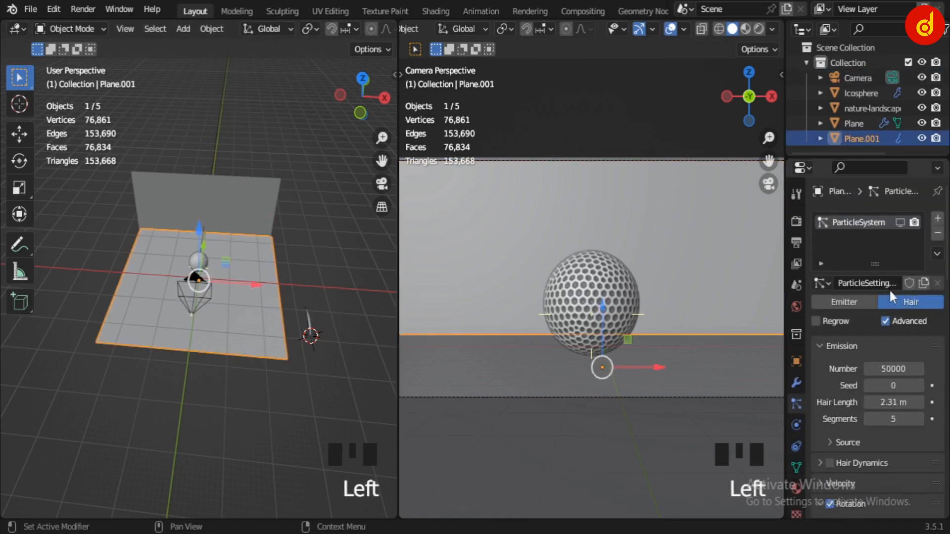
click(900, 223)
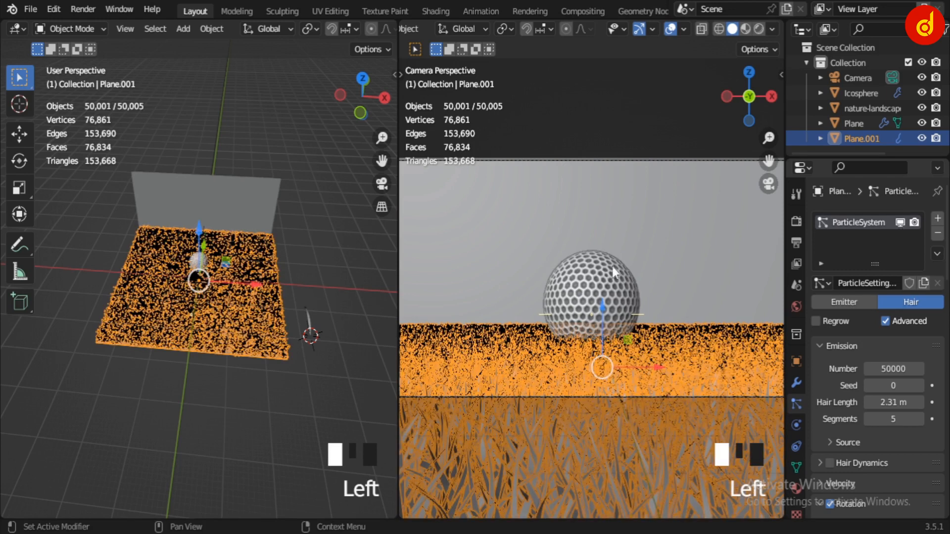
key(alt+a)
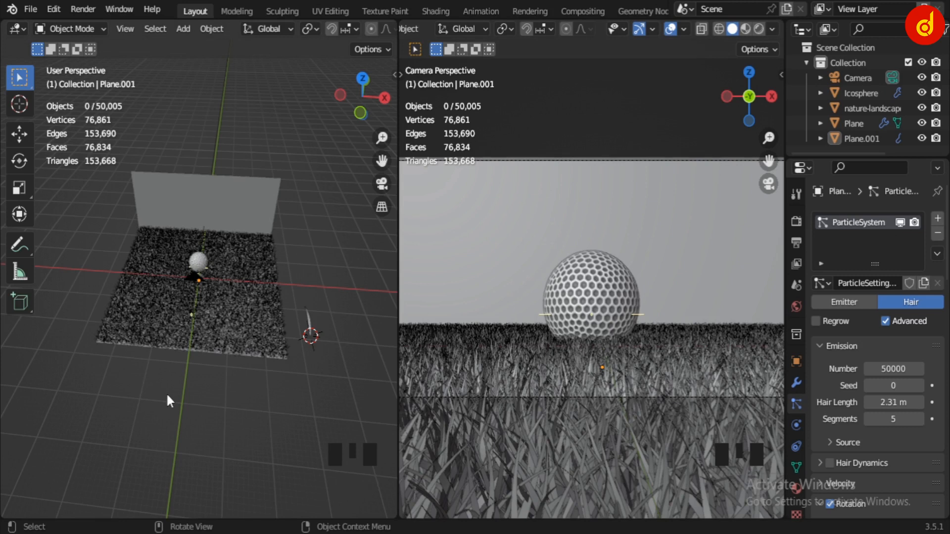
- View the grass-covered scene from the side and display the camera view in Material Preview shading
middle_drag(171, 393, 270, 389)
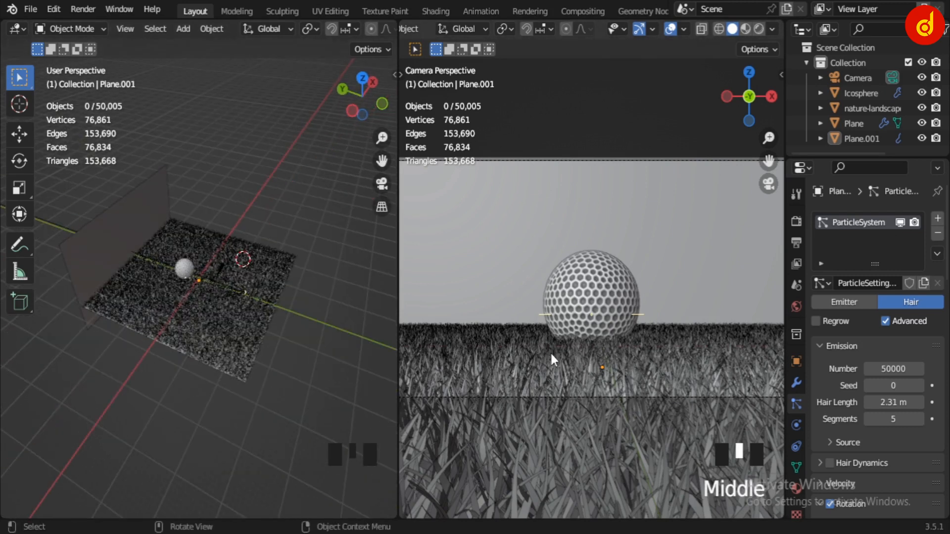
scroll(552, 354, down, 1)
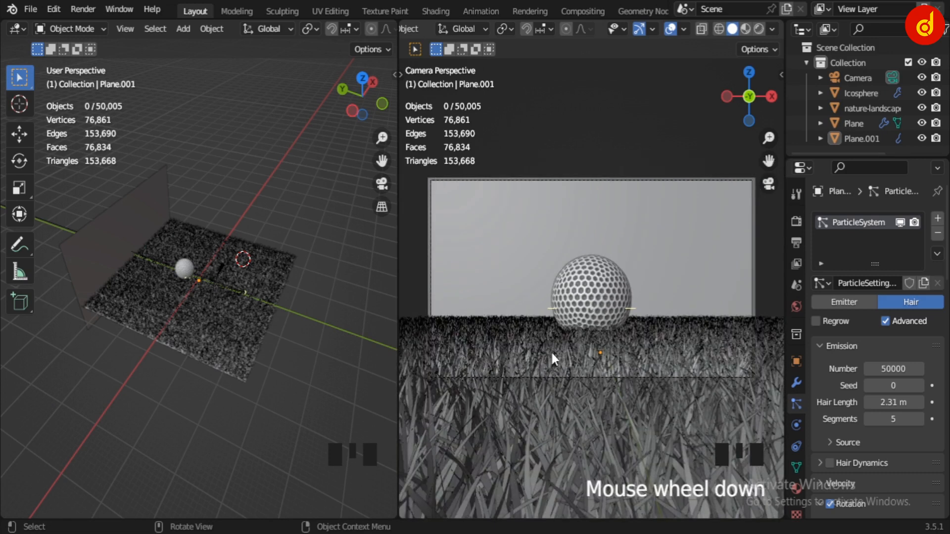
click(746, 29)
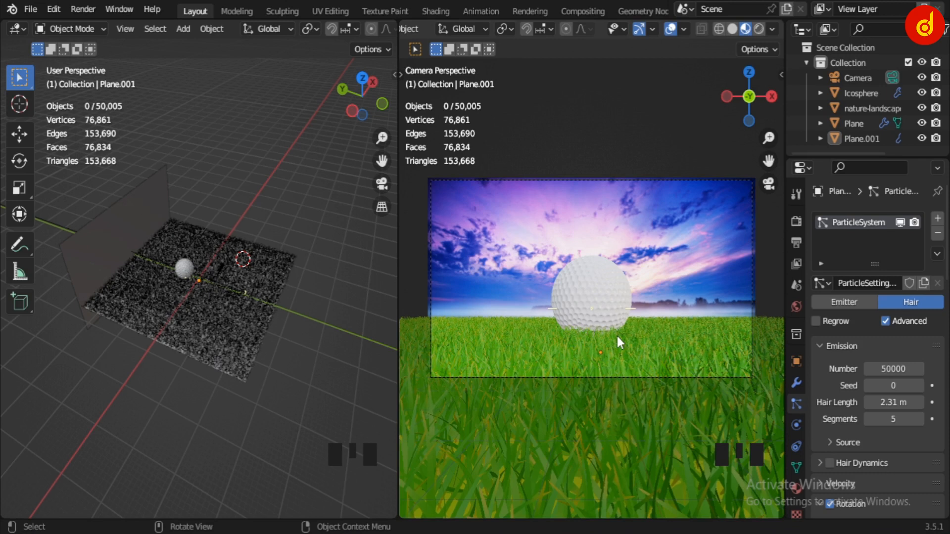
- Examine up close how the golf ball sits in the grass in the camera view
scroll(616, 334, up, 5)
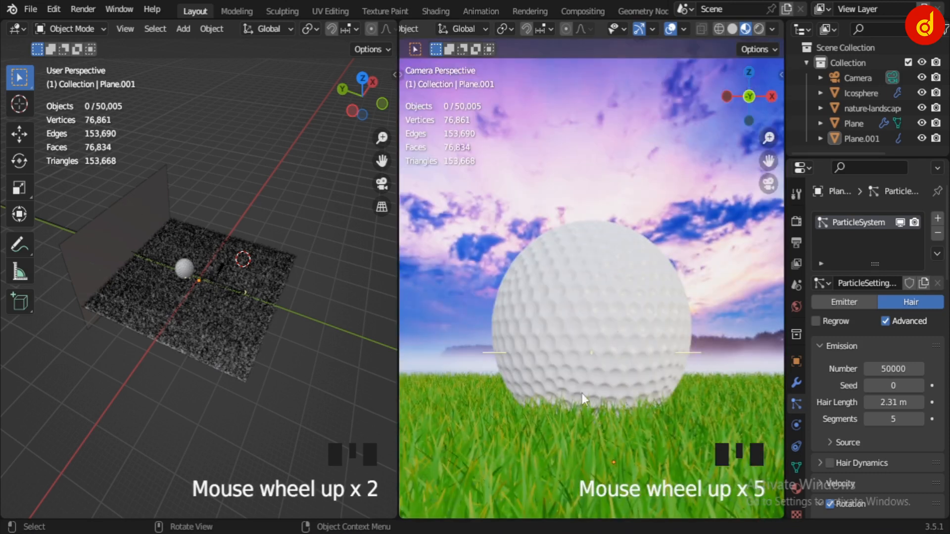
shift+middle_drag(557, 422, 597, 326)
scroll(596, 326, up, 1)
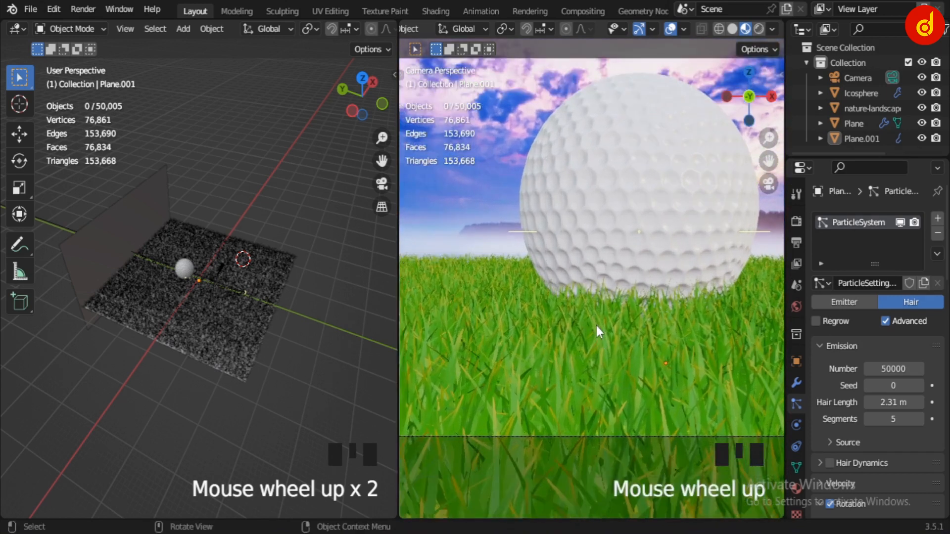
scroll(596, 326, up, 2)
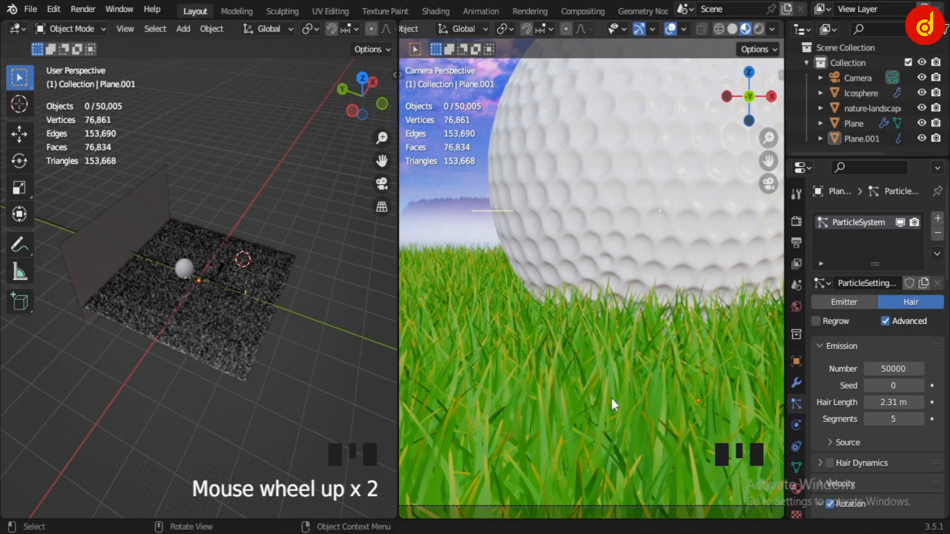
scroll(612, 401, down, 2)
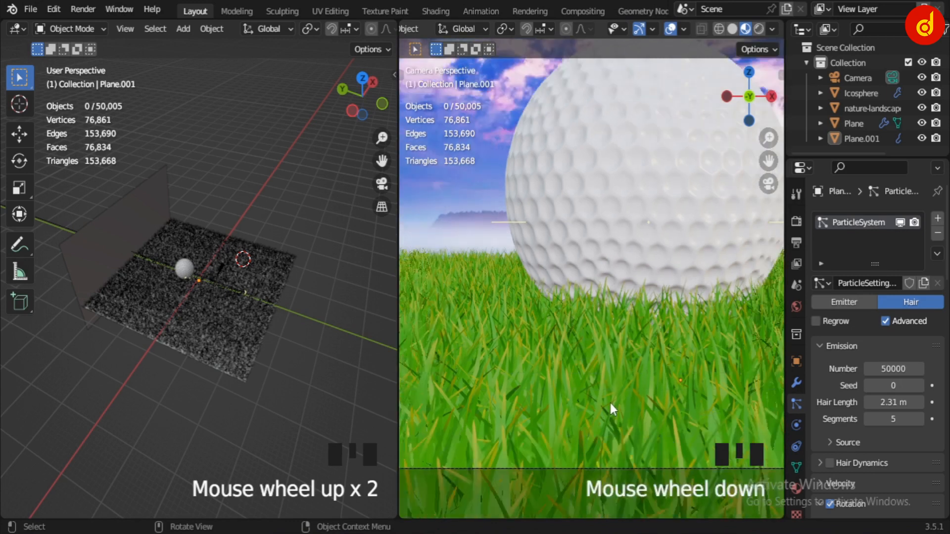
scroll(654, 321, down, 3)
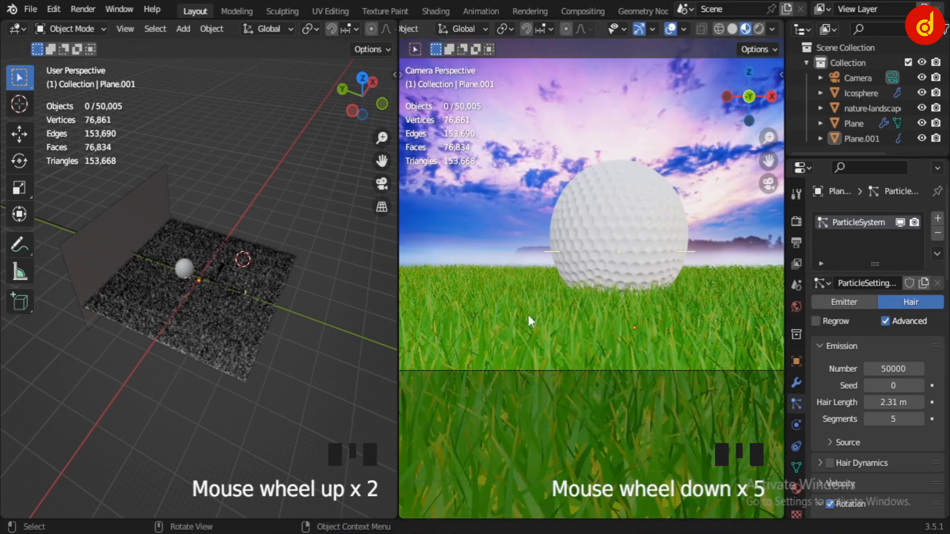
scroll(471, 315, down, 2)
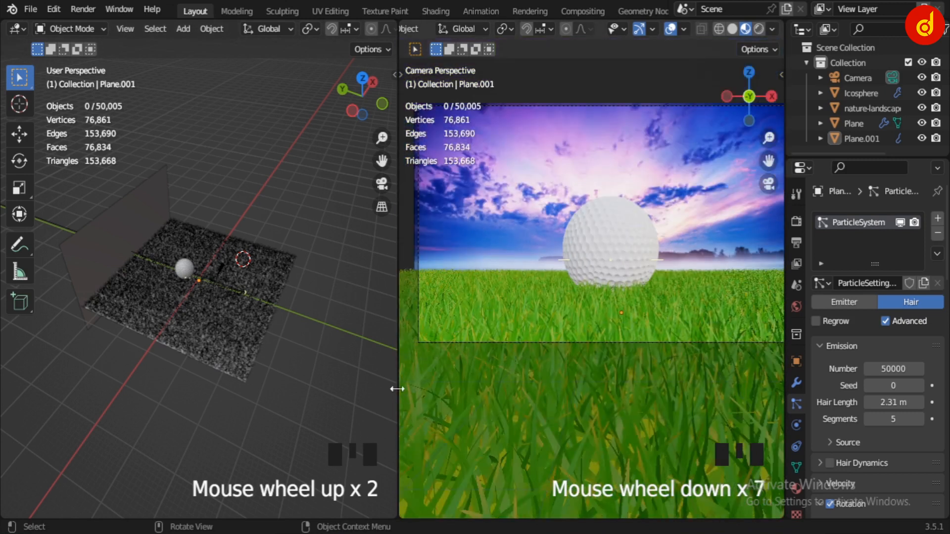
- Widen the camera viewport, fit the camera frame in it and inspect the grass at the ball's base
drag(397, 389, 300, 389)
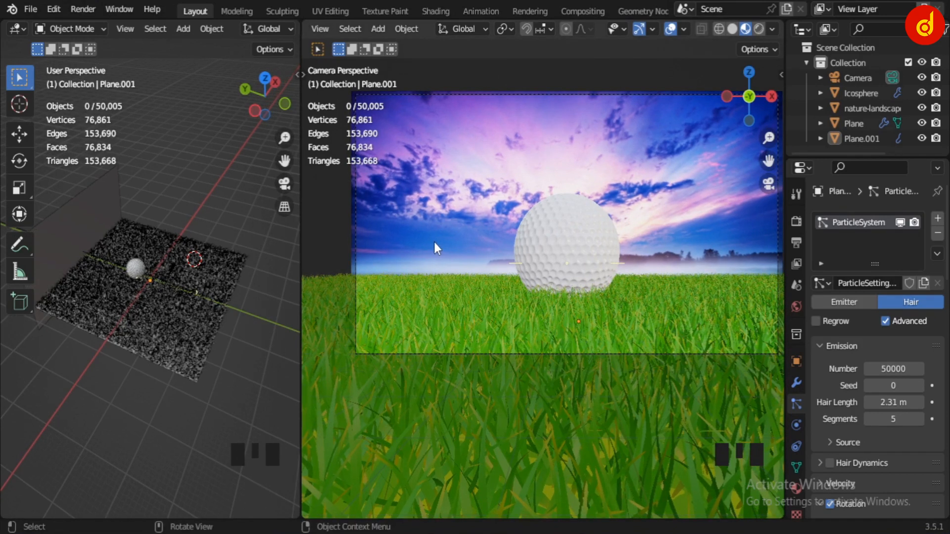
key(Home)
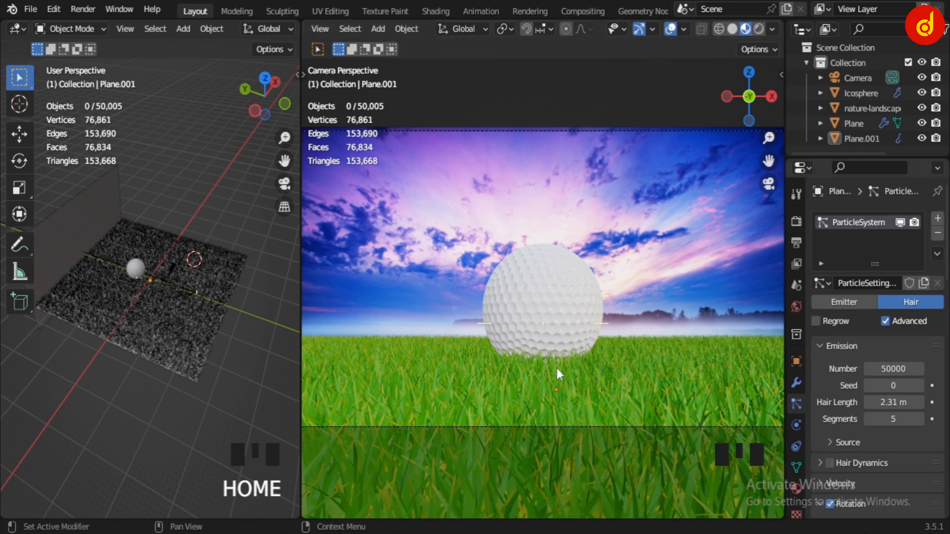
shift+middle_drag(554, 360, 592, 242)
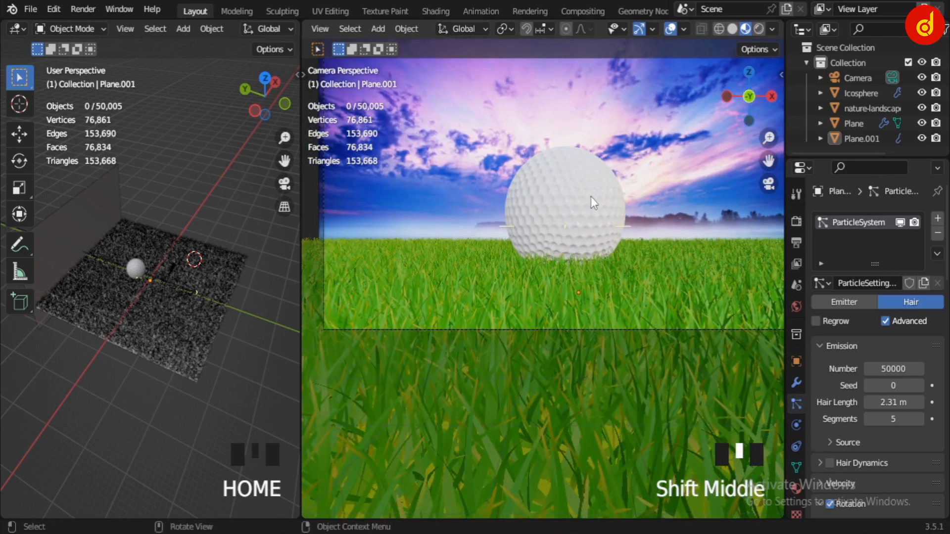
scroll(590, 197, up, 6)
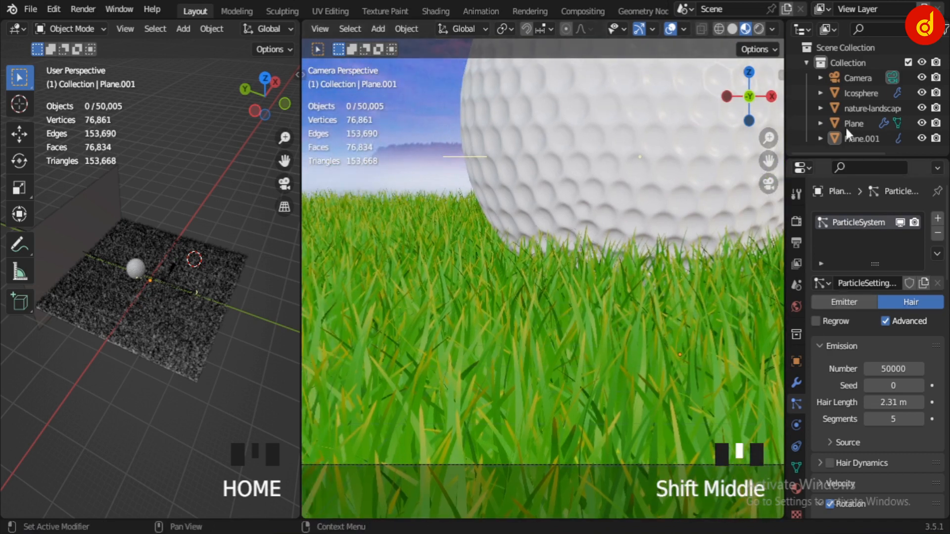
- Select the Camera and enable Depth of Field in its data settings
click(858, 79)
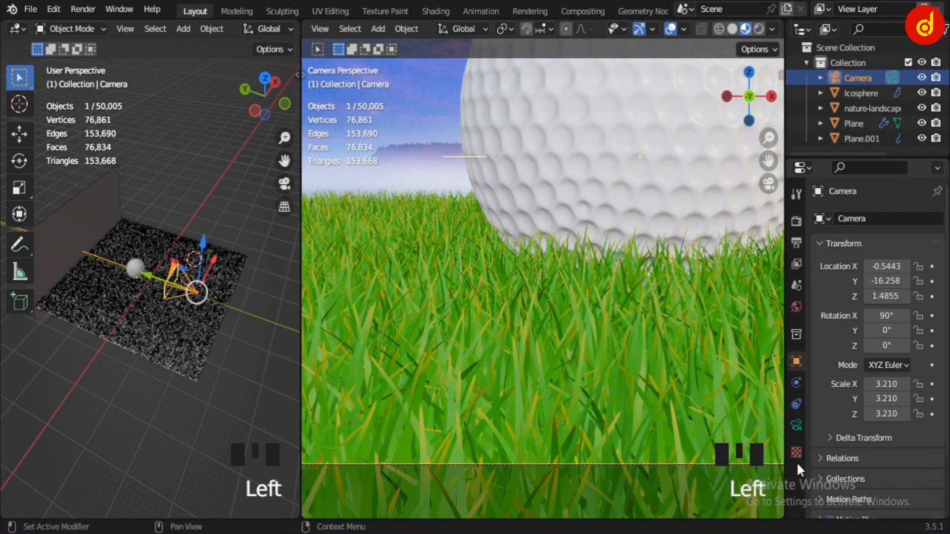
click(796, 425)
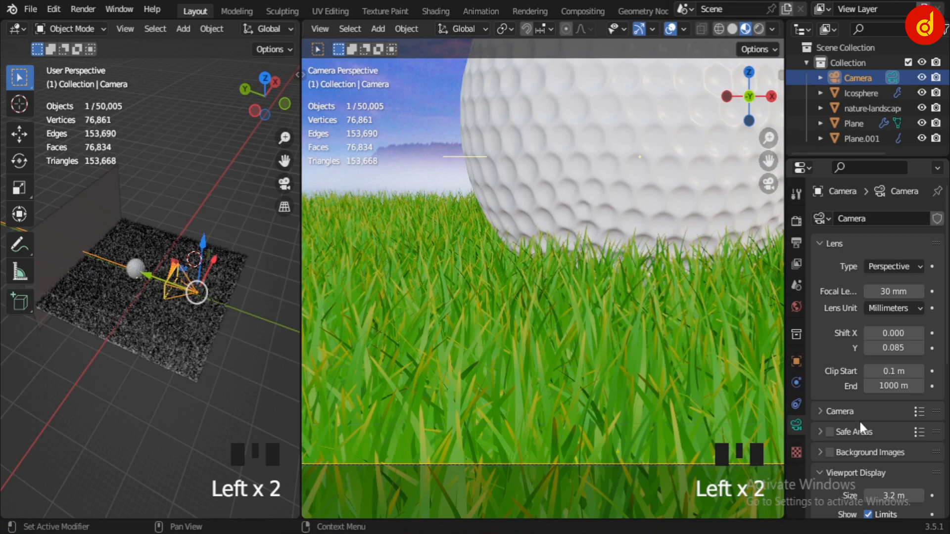
scroll(857, 424, down, 2)
scroll(857, 435, down, 4)
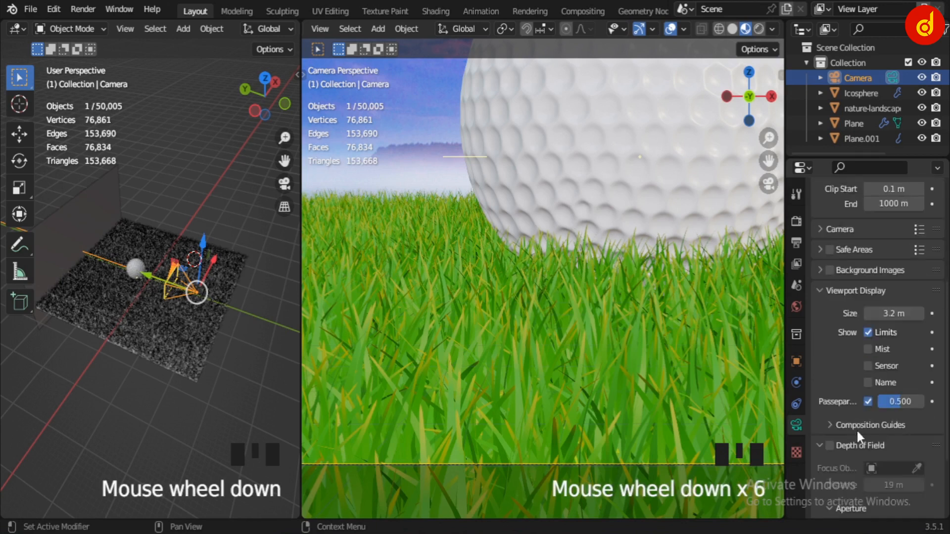
click(829, 446)
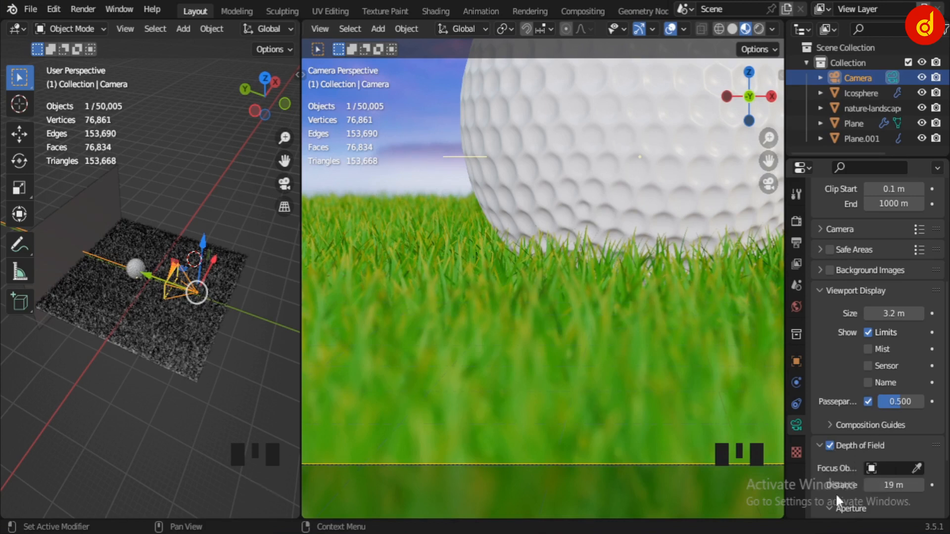
- Compare the camera view with depth of field off and on, and fit the whole camera frame in the viewport
scroll(841, 492, down, 3)
scroll(883, 463, down, 1)
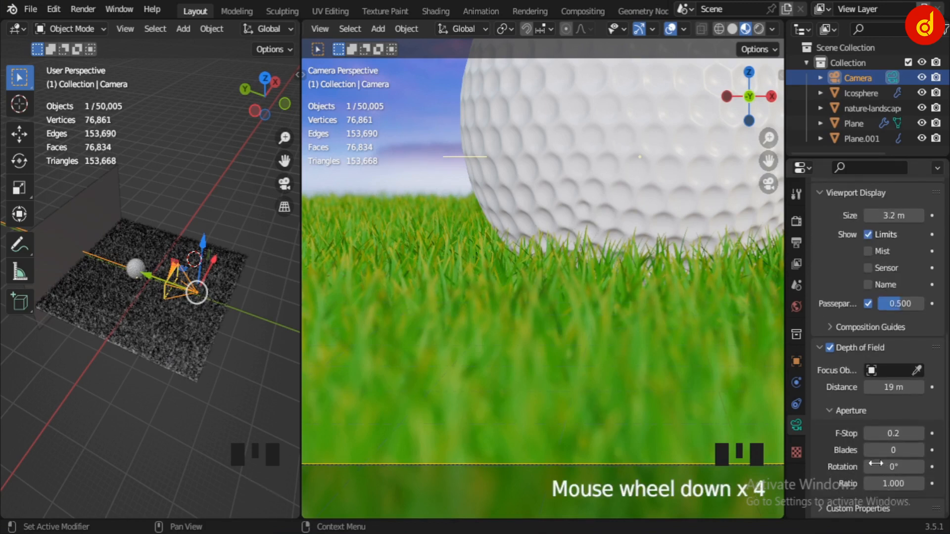
click(829, 347)
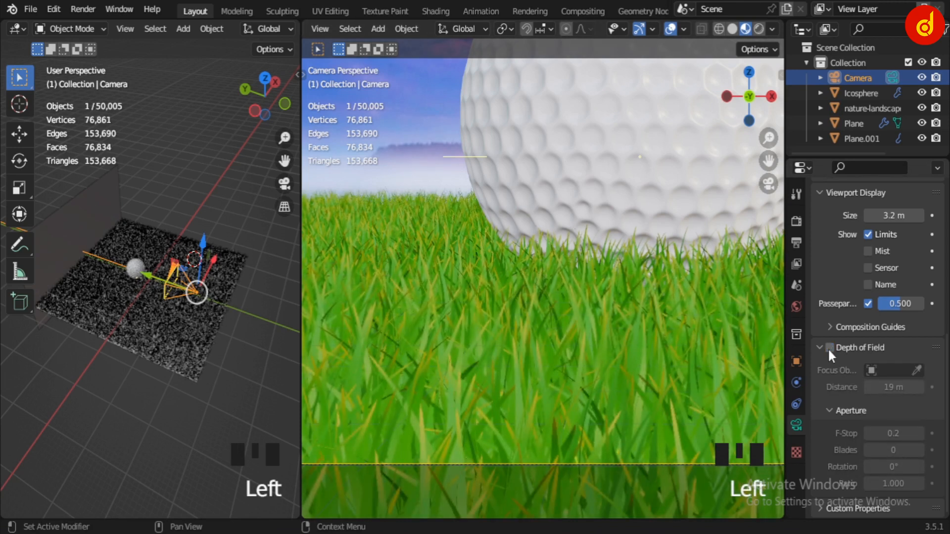
click(829, 347)
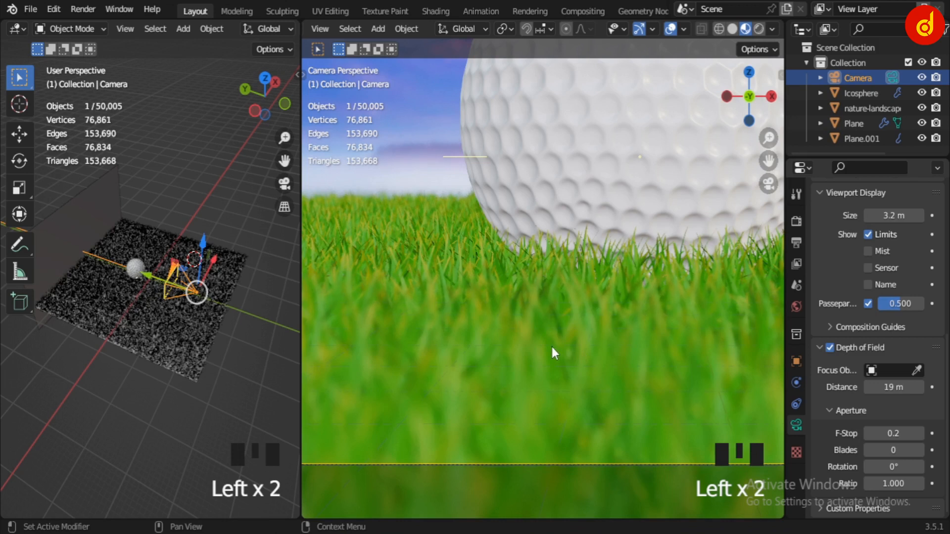
key(Home)
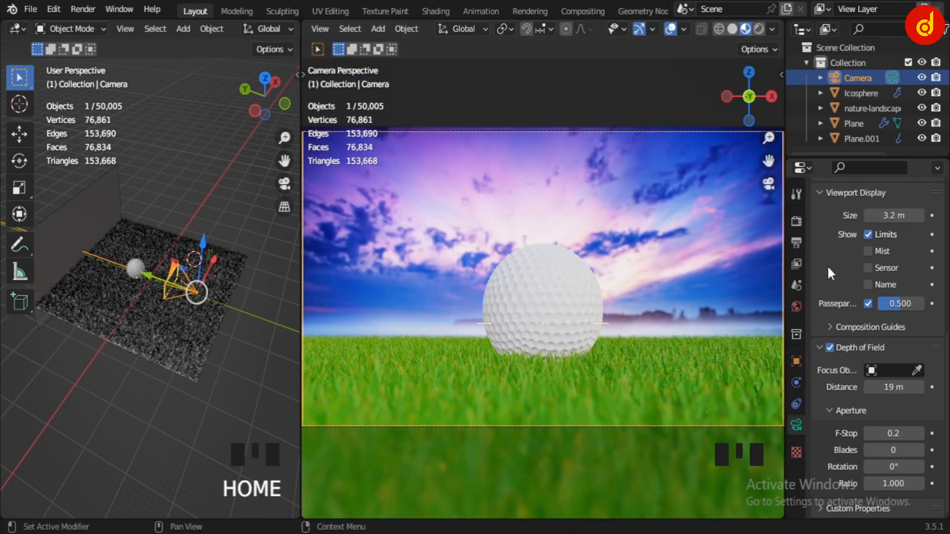
- Display the scene's render settings and switch the camera viewport to Rendered shading
scroll(828, 266, up, 6)
scroll(827, 265, up, 14)
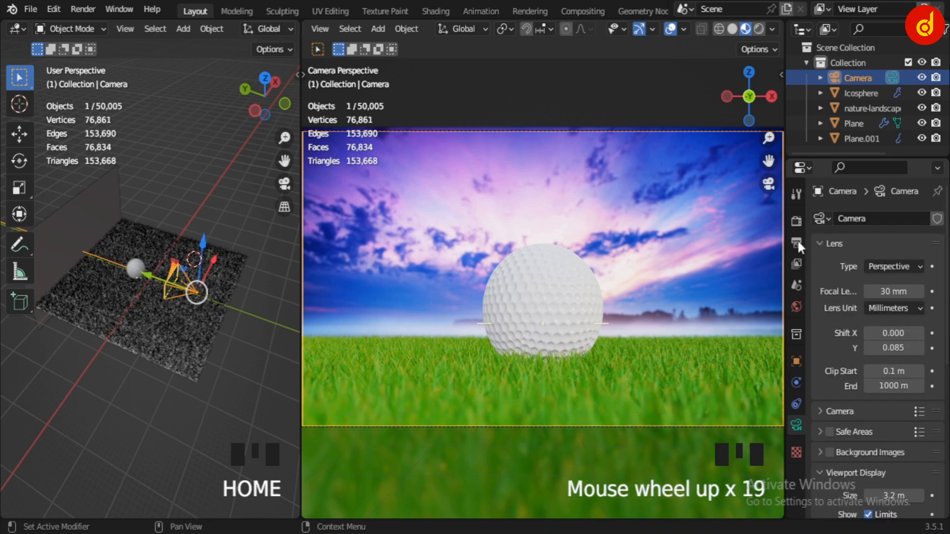
click(799, 219)
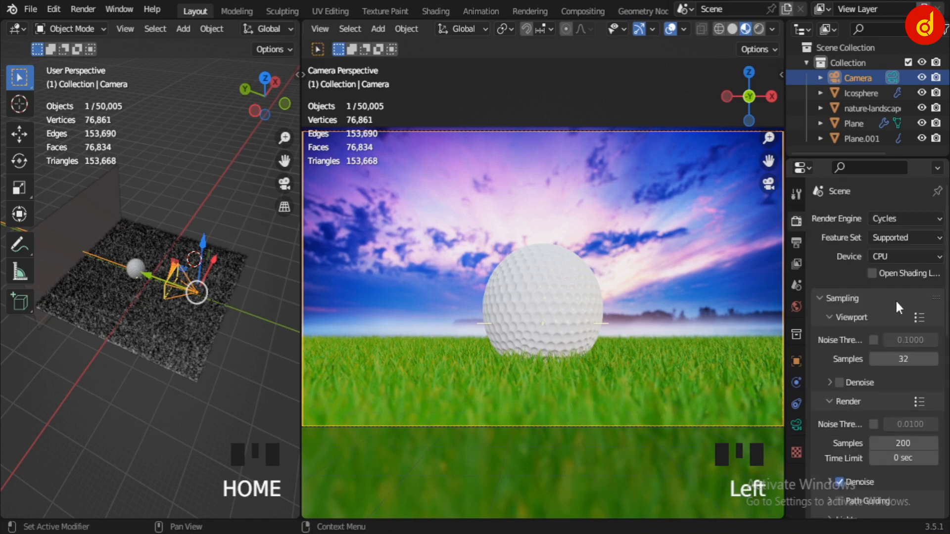
double_click(759, 28)
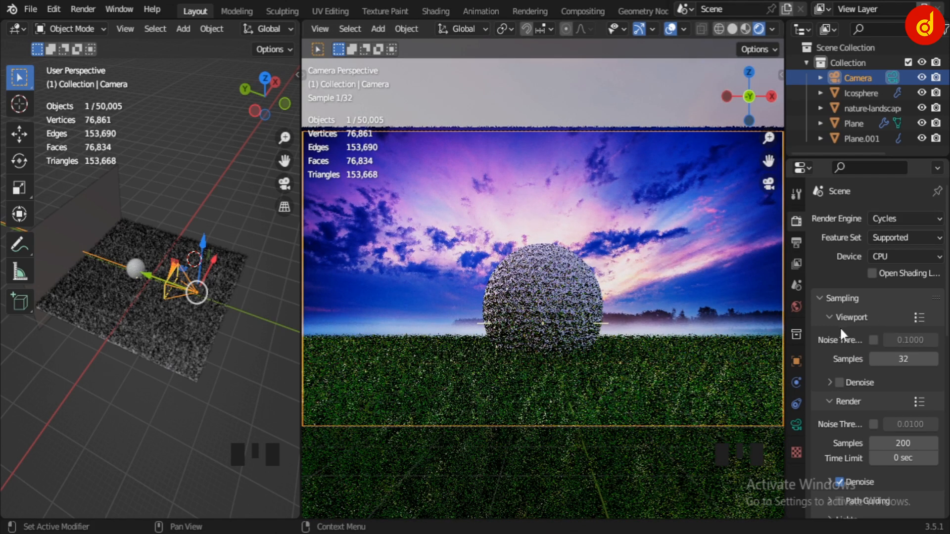
- Try the None look in Color Management, and set the look back to Very High Contrast
scroll(831, 337, down, 15)
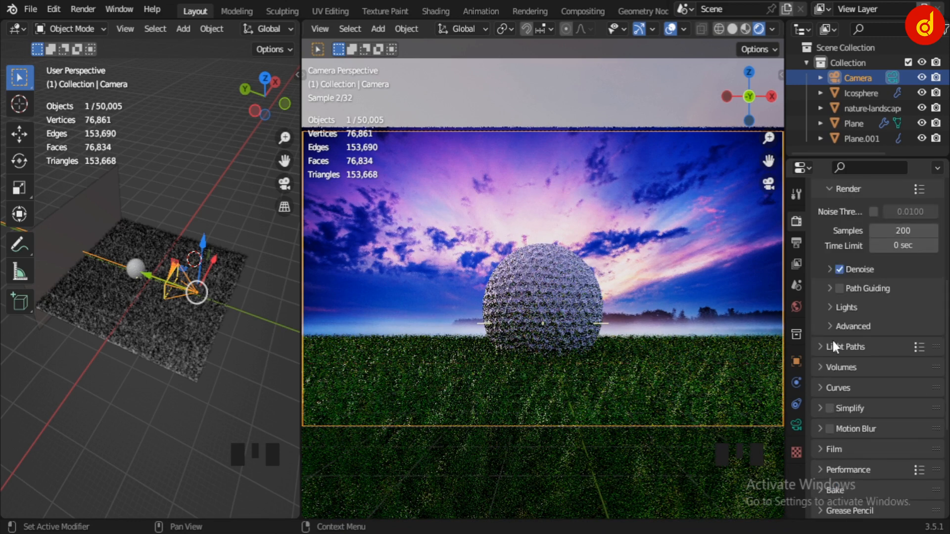
click(881, 426)
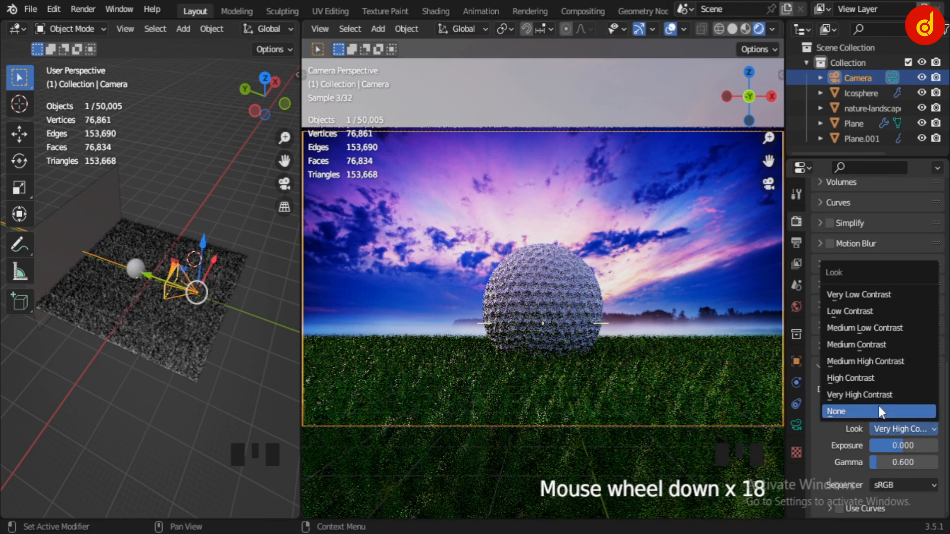
click(878, 408)
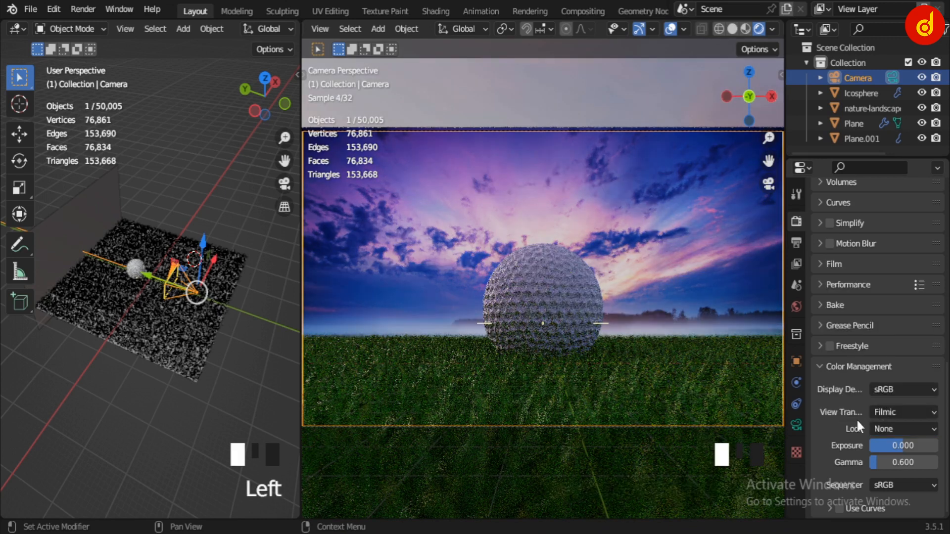
click(898, 428)
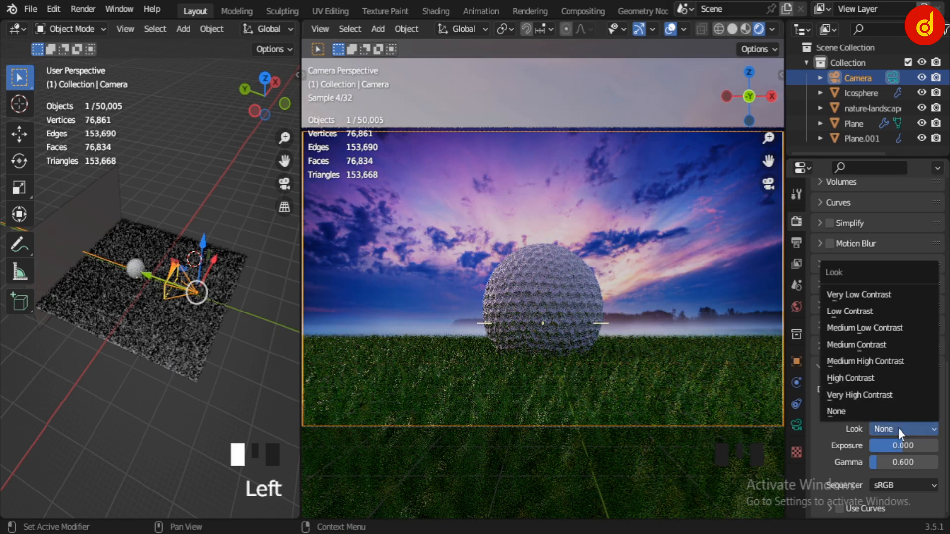
click(868, 395)
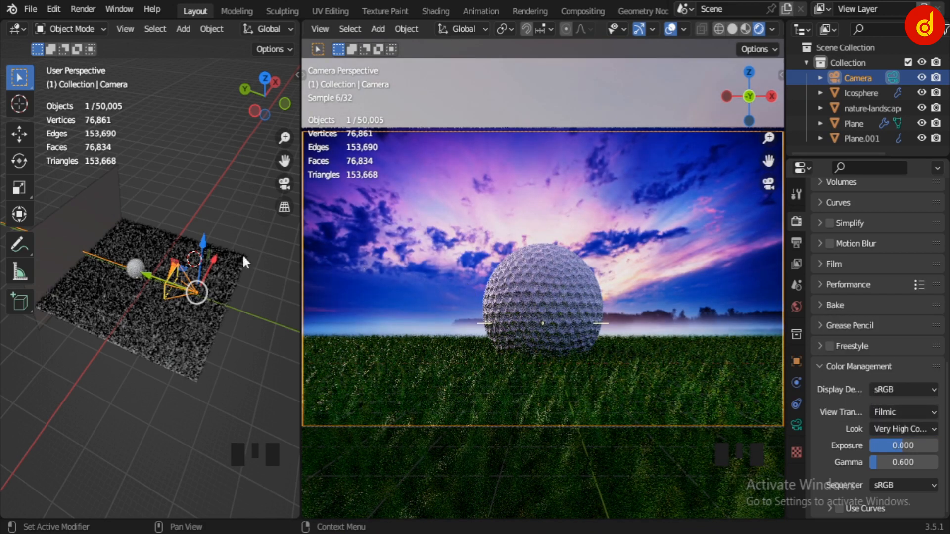
- Leave the camera view in the rendered viewport and view the whole scene against its surrounding environment image
scroll(200, 165, down, 5)
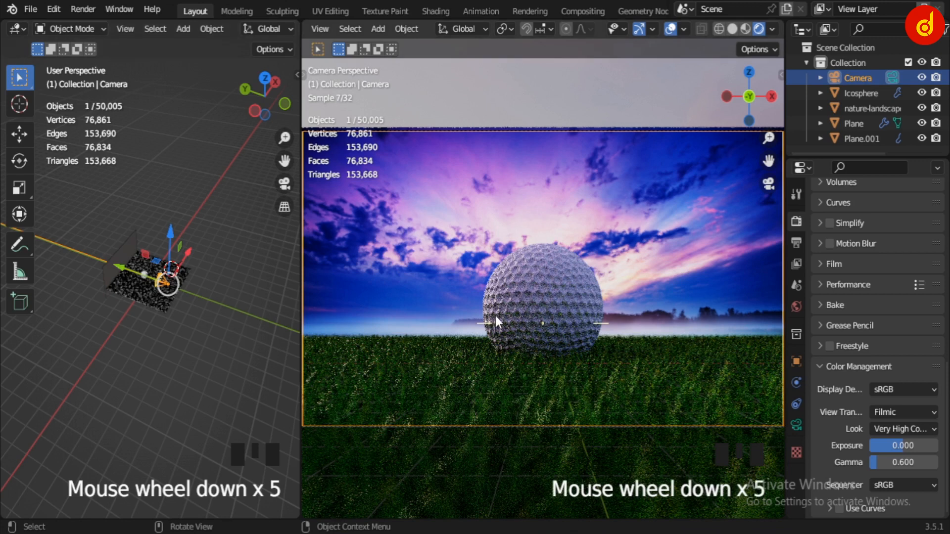
scroll(495, 322, down, 6)
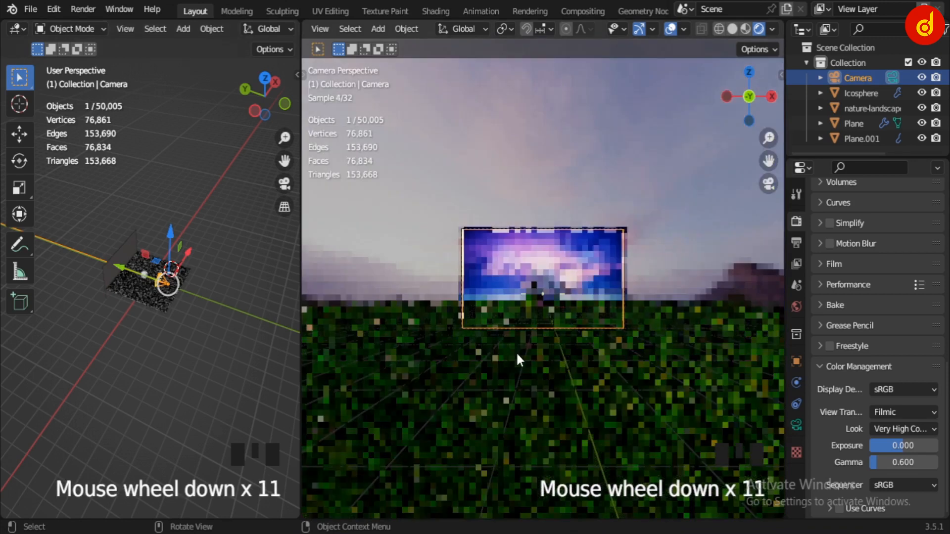
middle_drag(523, 355, 524, 356)
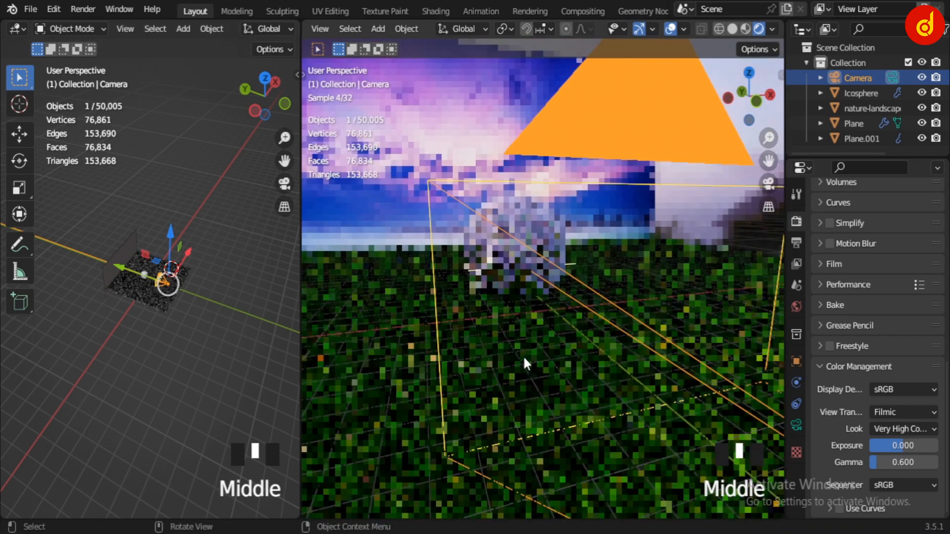
scroll(523, 355, down, 1)
scroll(524, 359, down, 10)
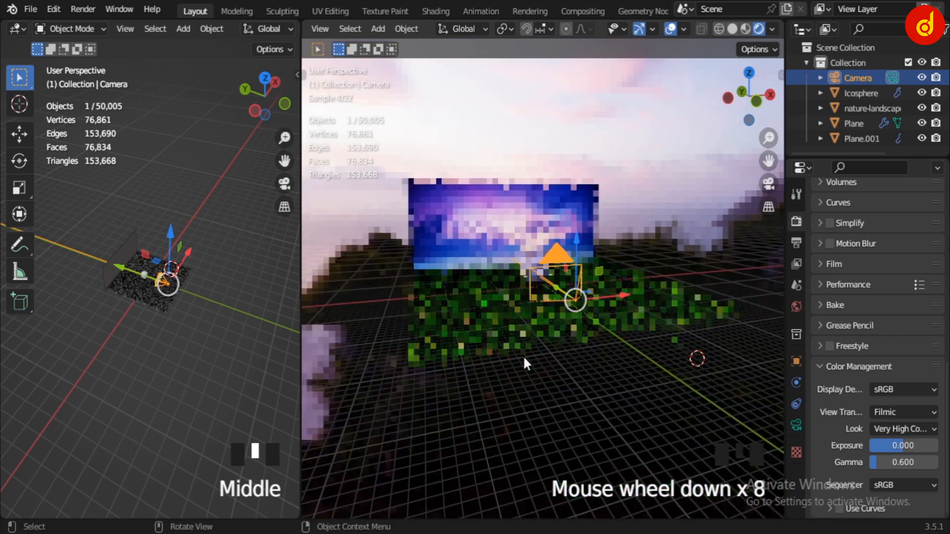
scroll(523, 355, down, 2)
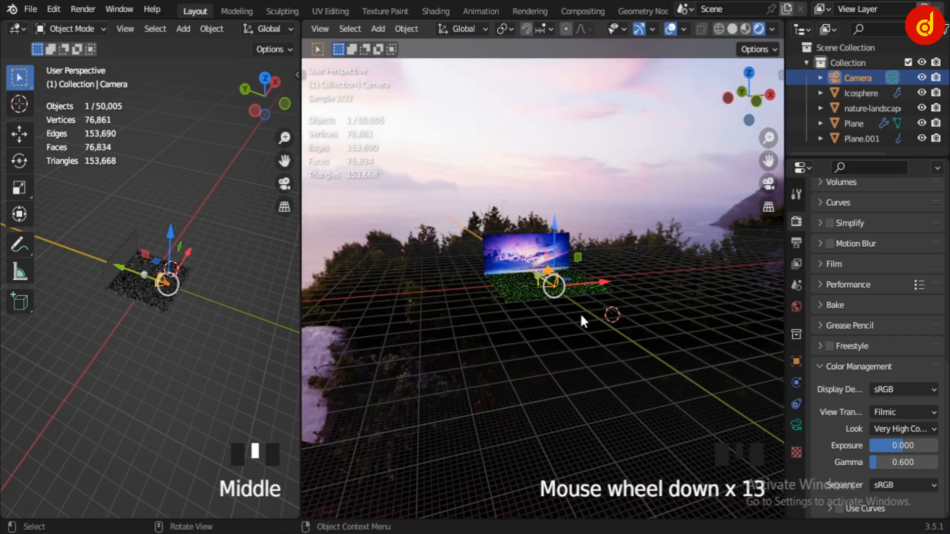
middle_drag(601, 312, 751, 304)
- Show the World surface settings and inspect the environment image around the scene with overlays hidden and shown
click(796, 308)
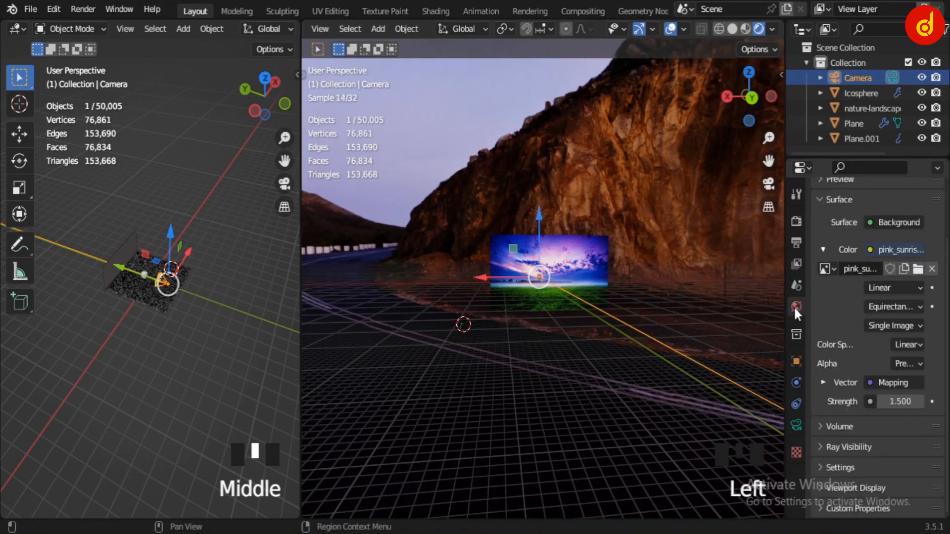
middle_drag(643, 316, 533, 356)
middle_drag(588, 320, 588, 319)
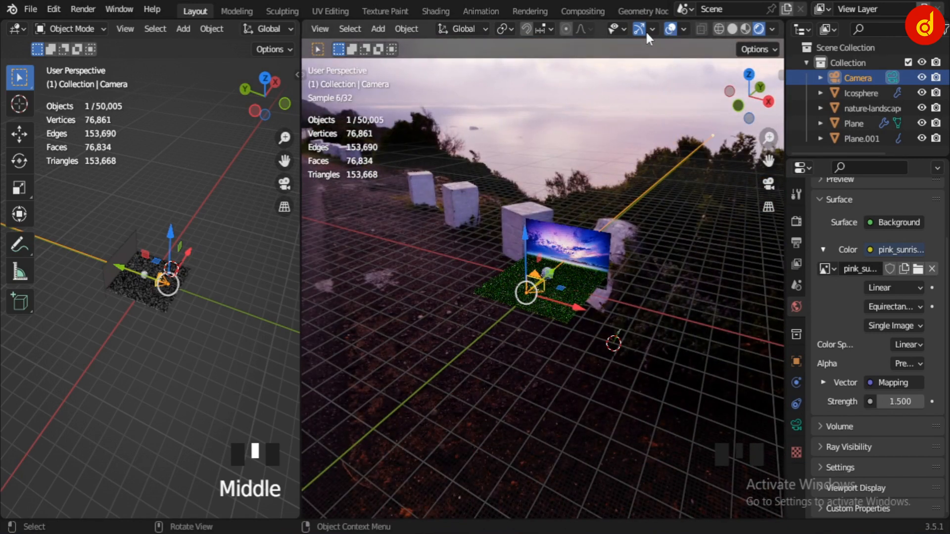
click(670, 28)
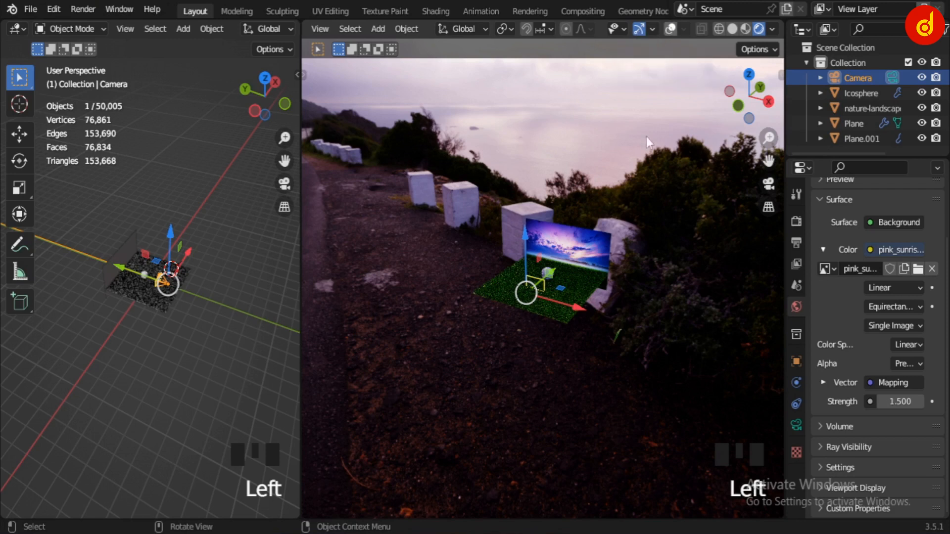
click(670, 29)
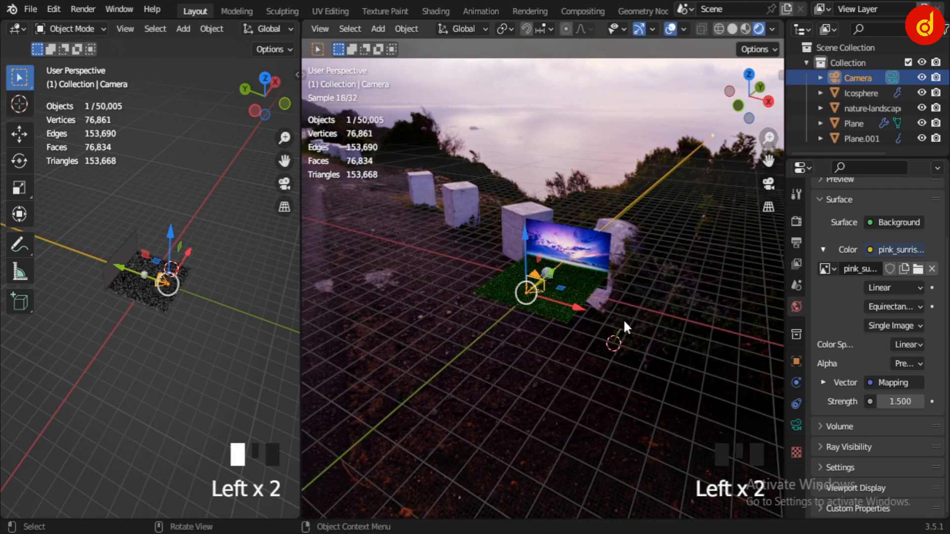
- Return the rendered viewport to the enlarged camera view and switch to the Modeling workspace
key(KP_0)
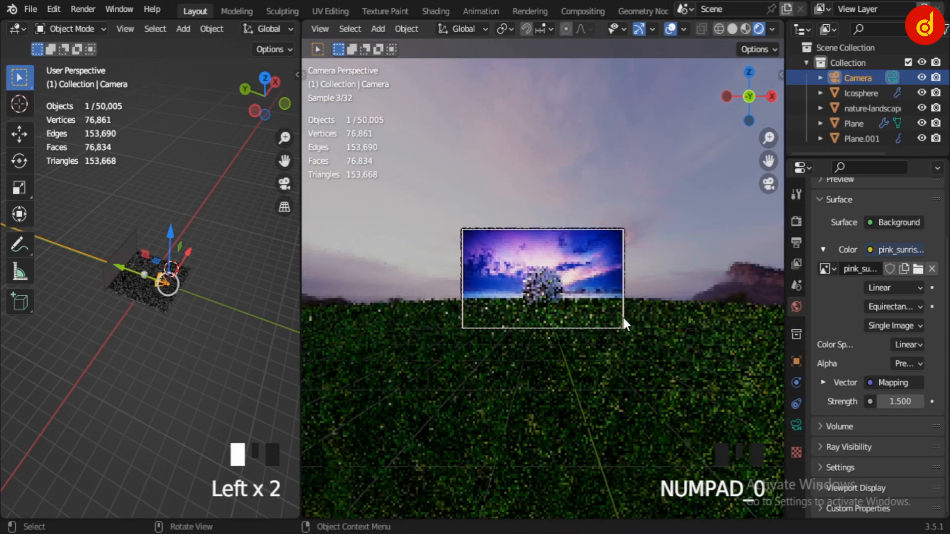
scroll(622, 316, up, 6)
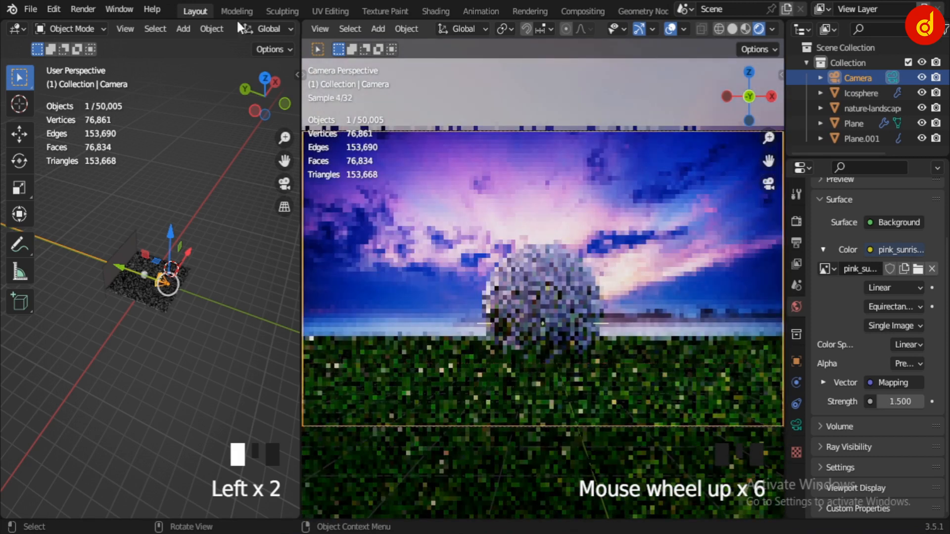
click(236, 11)
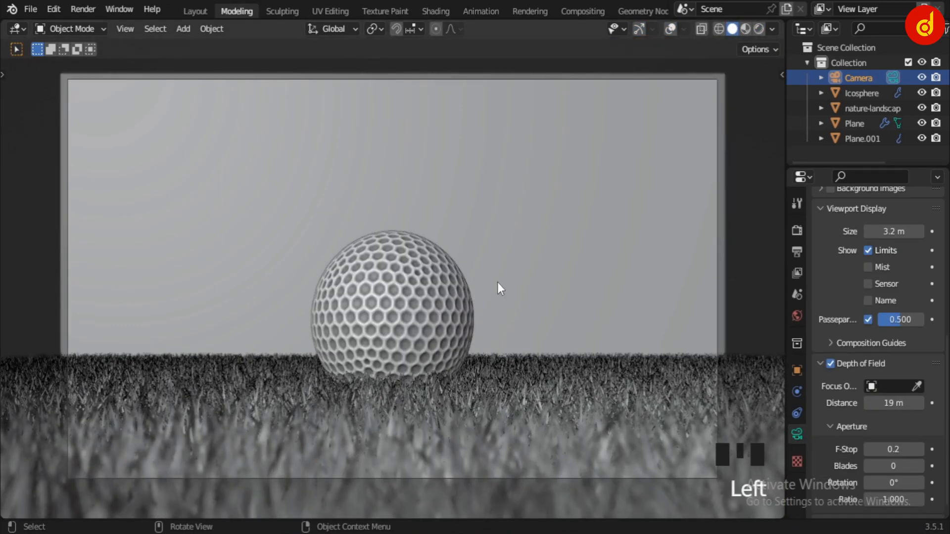
- Examine the ball's base in the grass up close, and fit the camera frame back in the viewport
shift+middle_drag(354, 391, 428, 299)
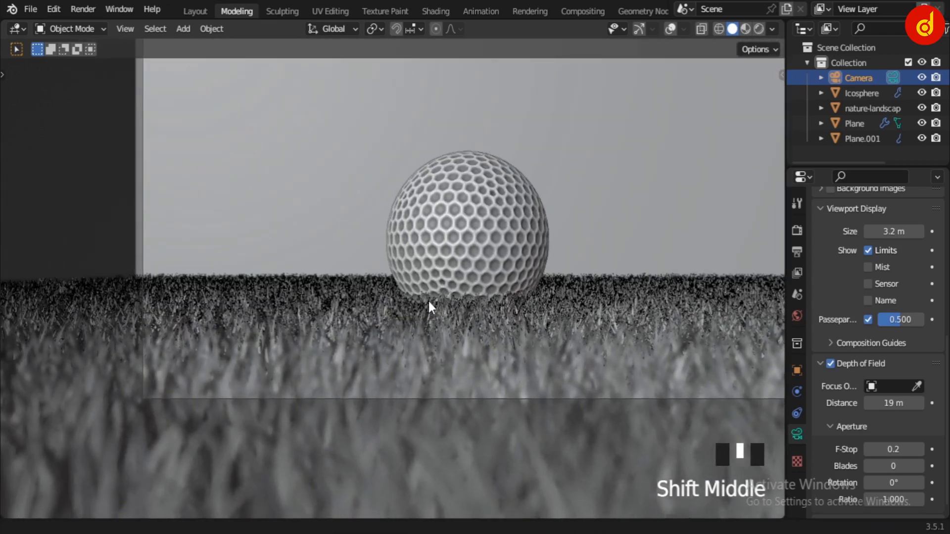
scroll(428, 302, up, 4)
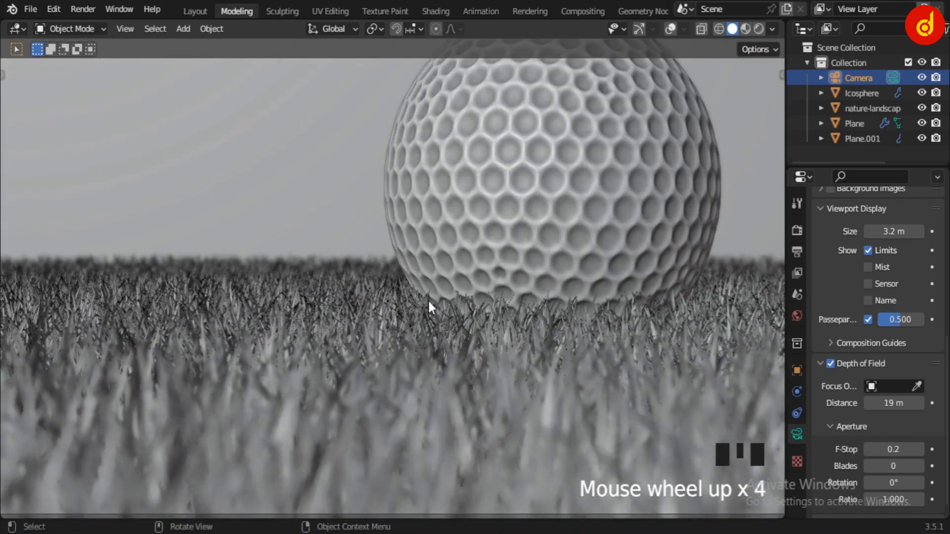
scroll(428, 301, down, 6)
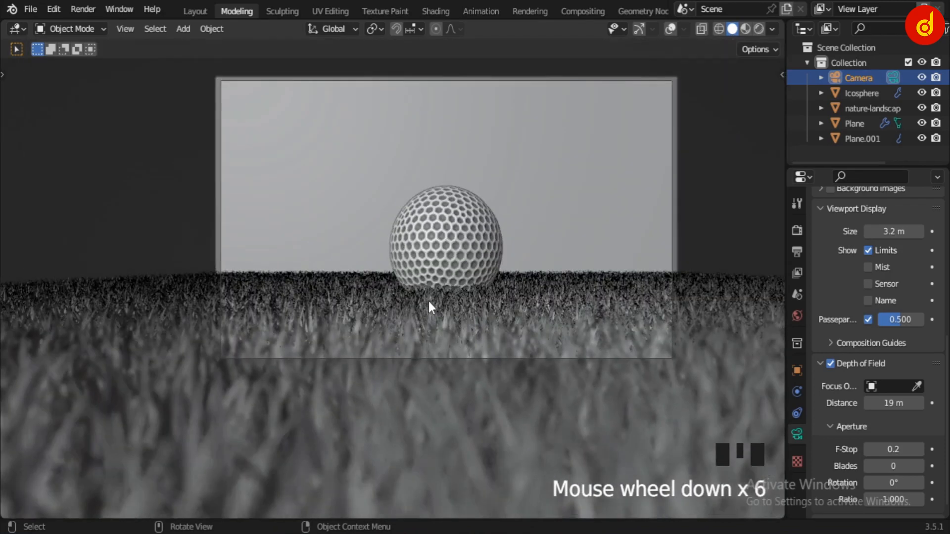
key(Home)
scroll(429, 301, down, 1)
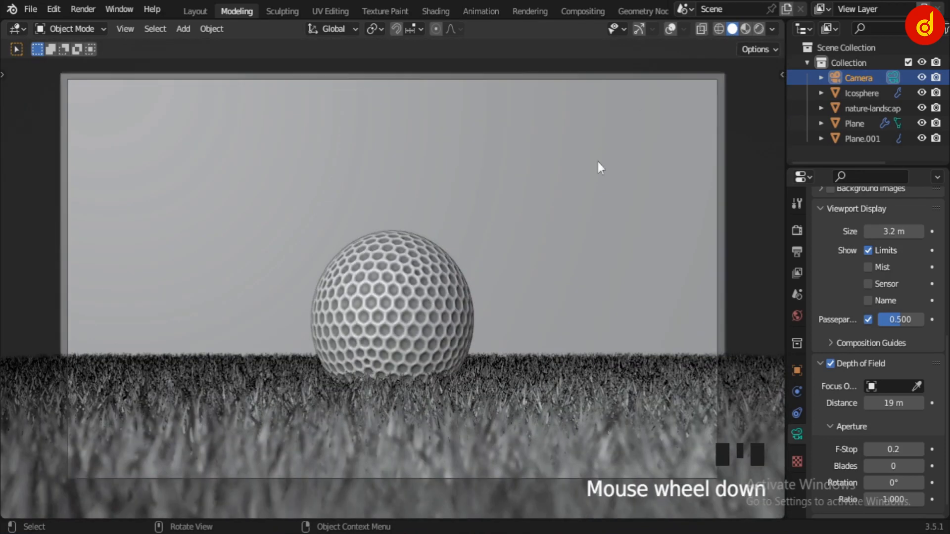
- Preview the camera shot in Material Preview and Rendered shading, and display the render settings
click(746, 28)
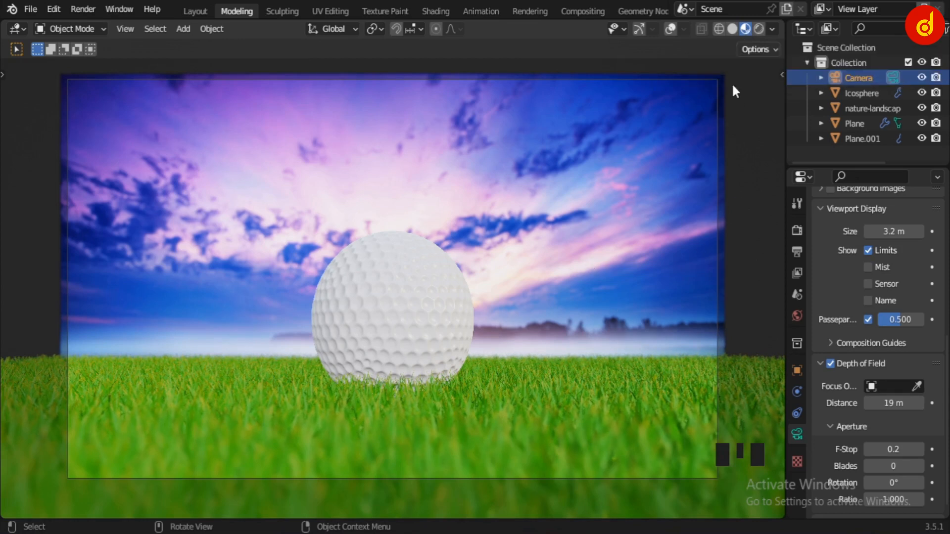
click(759, 29)
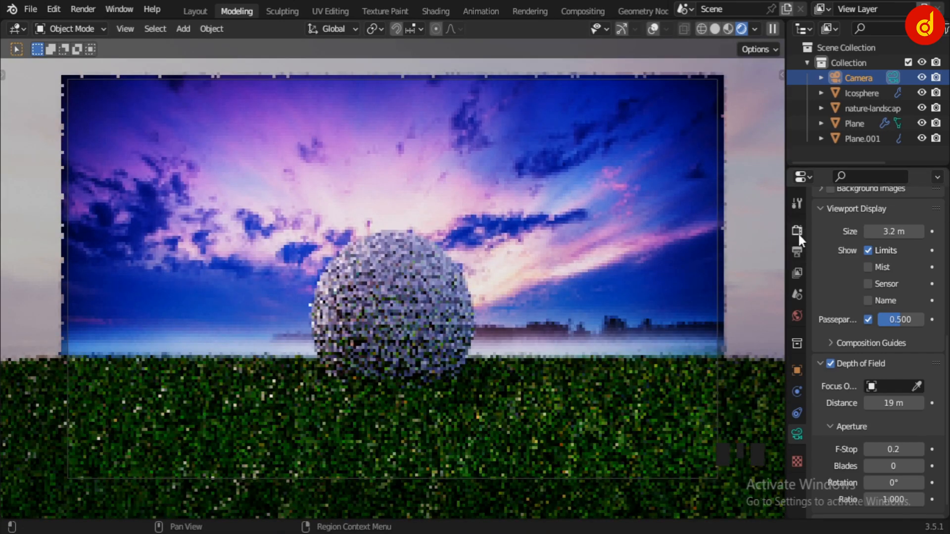
click(798, 232)
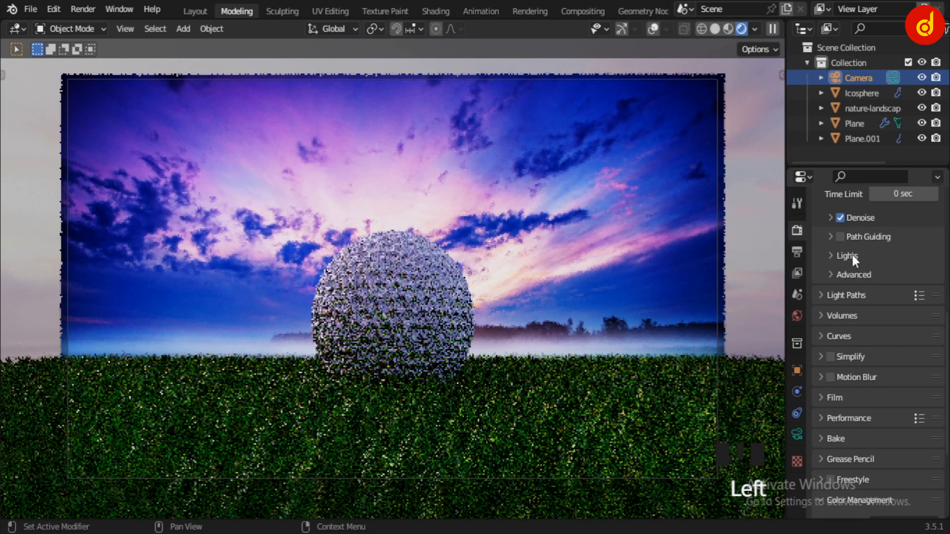
- Review the Cycles sampling and Color Management settings, and compare the rendered shot with overlays shown and hidden
scroll(852, 253, up, 12)
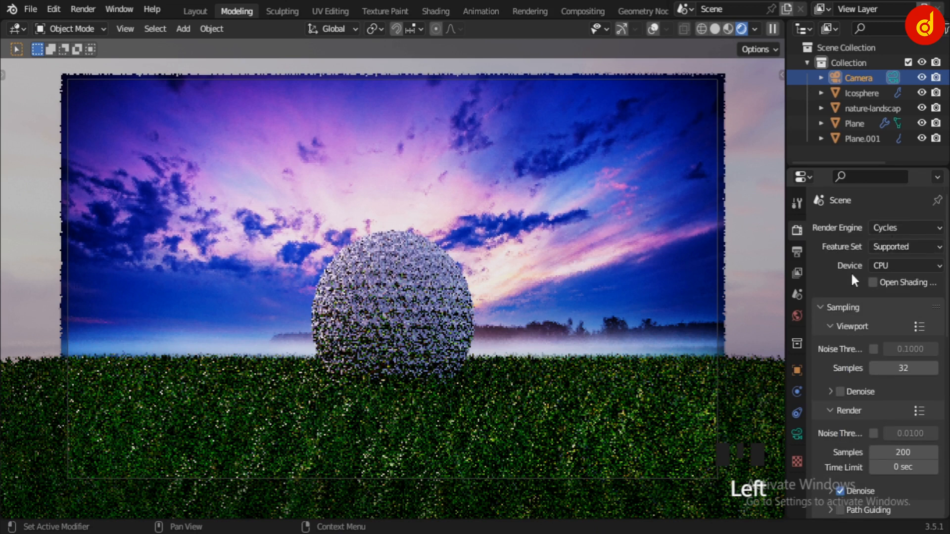
scroll(859, 330, down, 12)
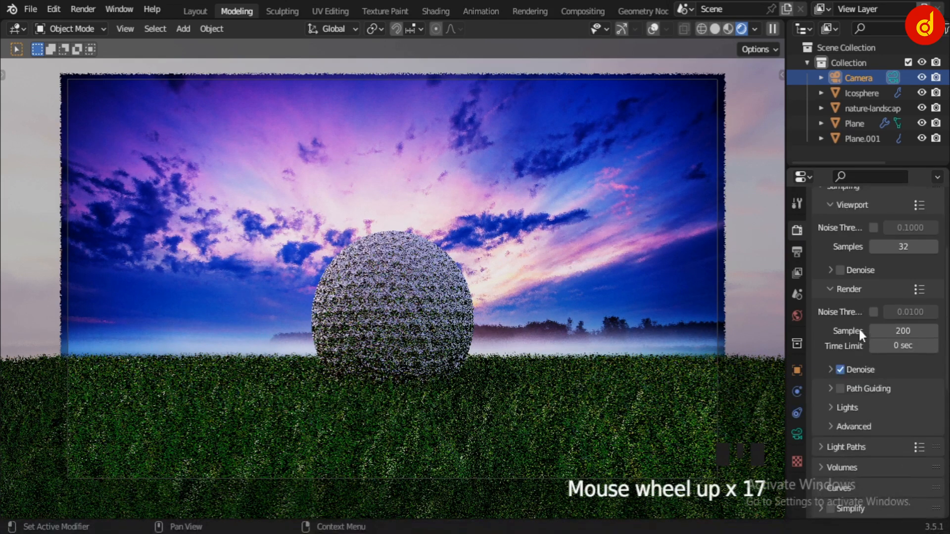
scroll(859, 328, down, 6)
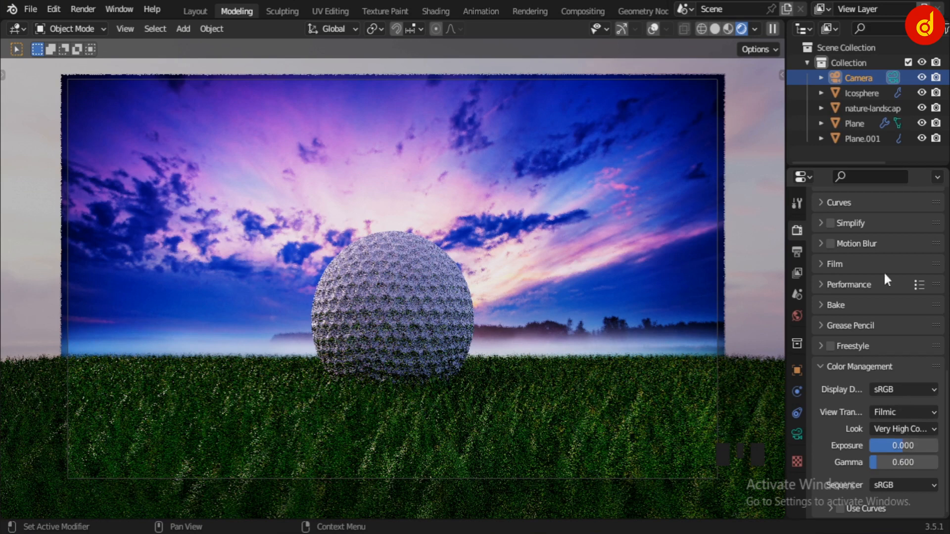
click(654, 29)
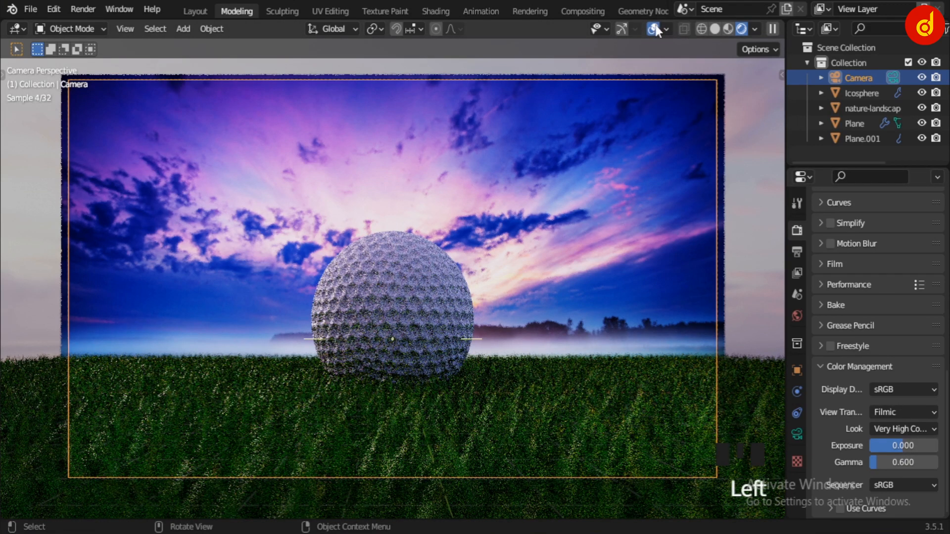
click(653, 29)
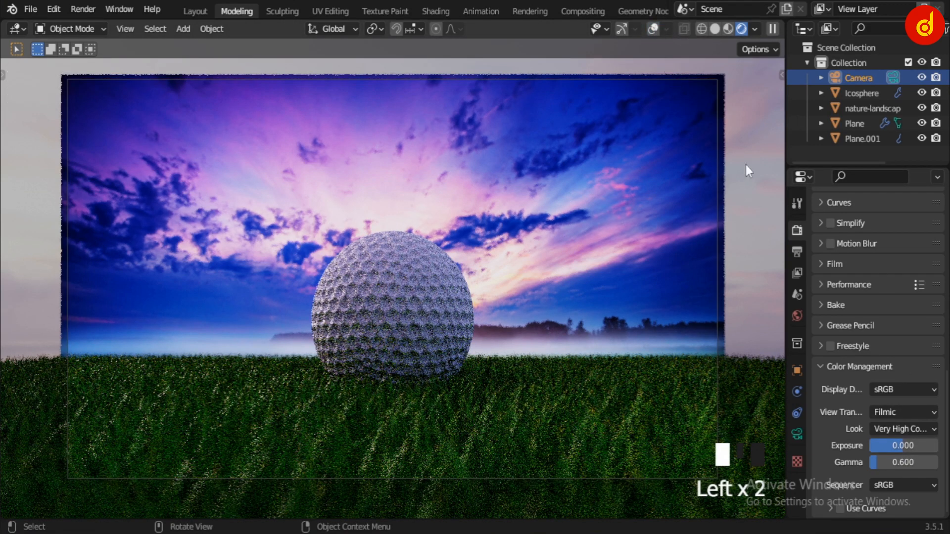